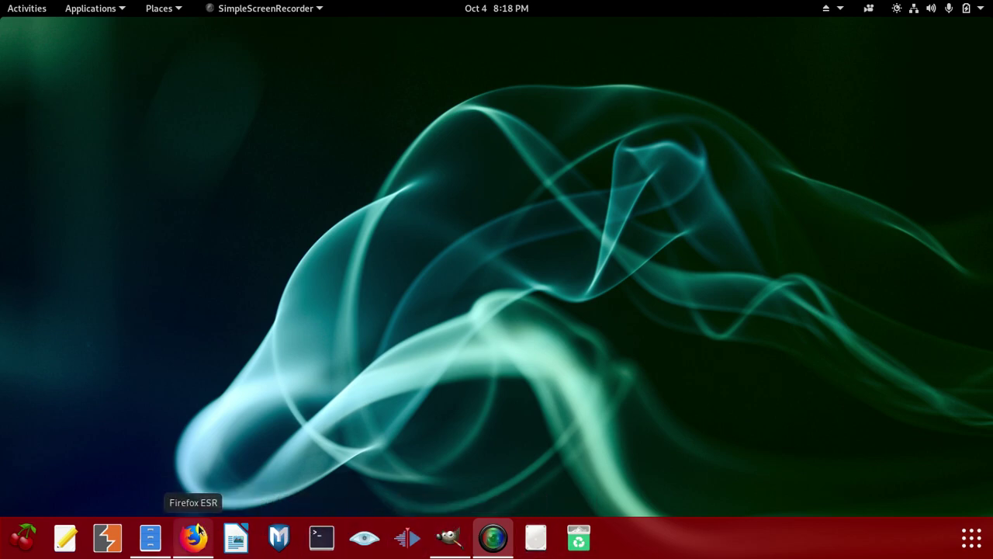
Step: Start a LibreOffice Writer document, type 'Hi wh', and close it without saving
{"action": "left_click", "coordinate": [235, 536]}
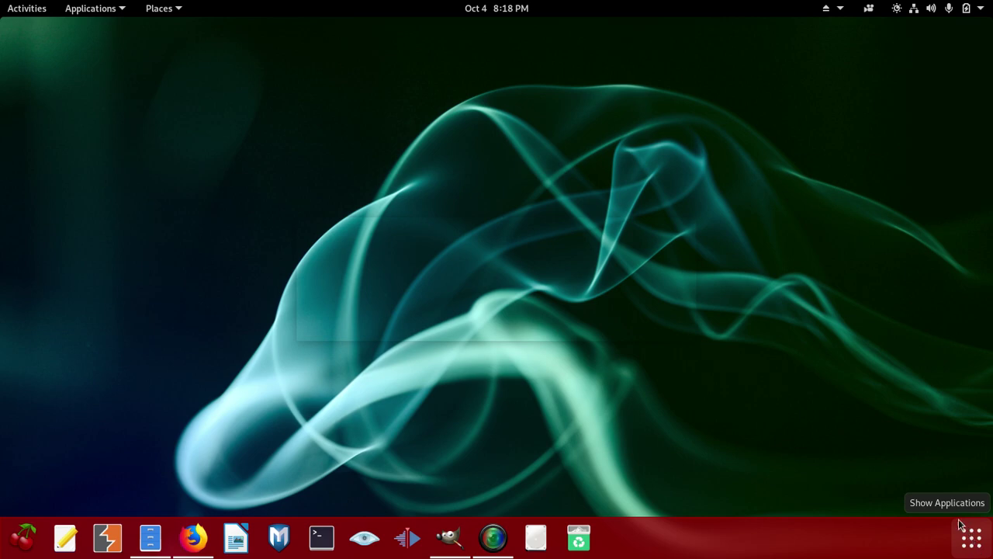
{"action": "left_click", "coordinate": [236, 538]}
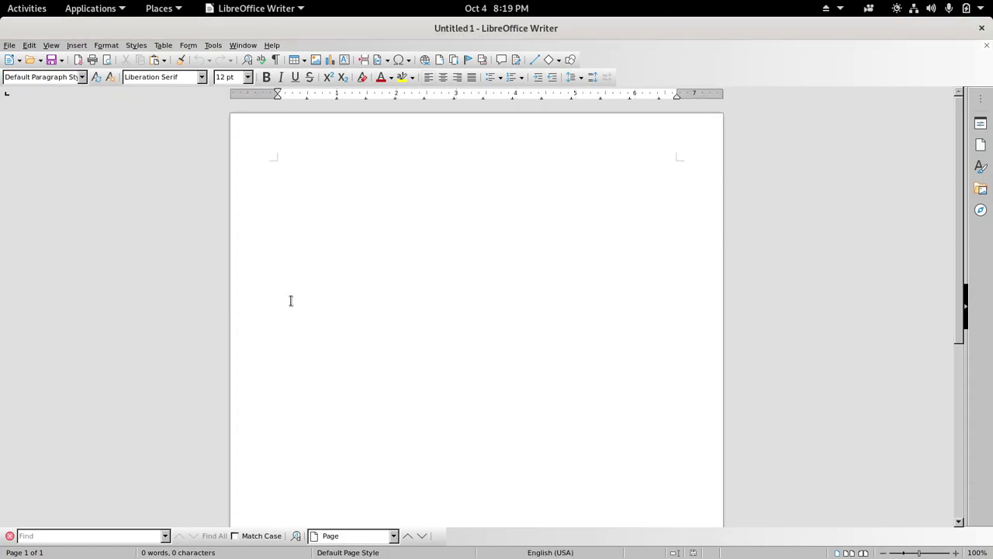
{"action": "type", "text": "Hi whtateb"}
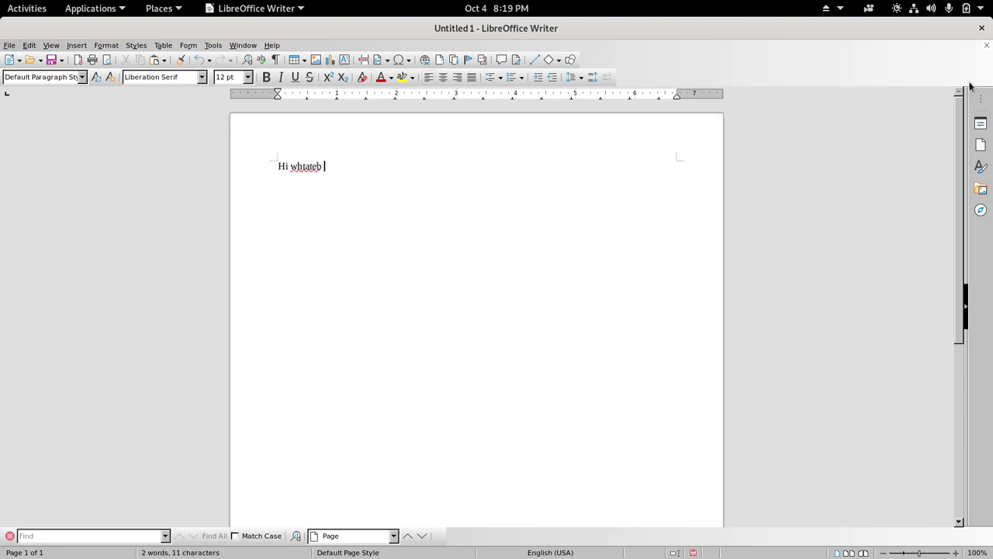
{"action": "left_click", "coordinate": [982, 29]}
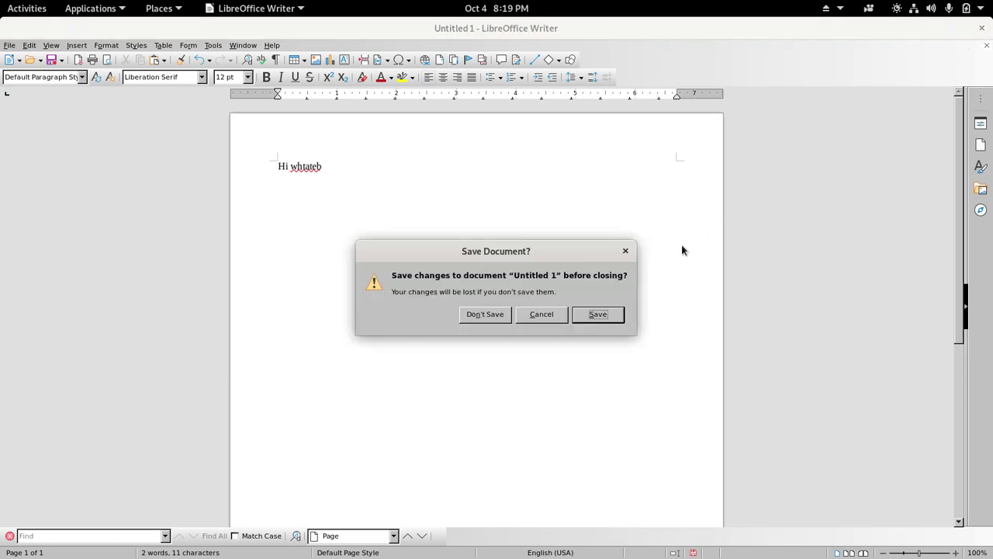
{"action": "left_click", "coordinate": [466, 313]}
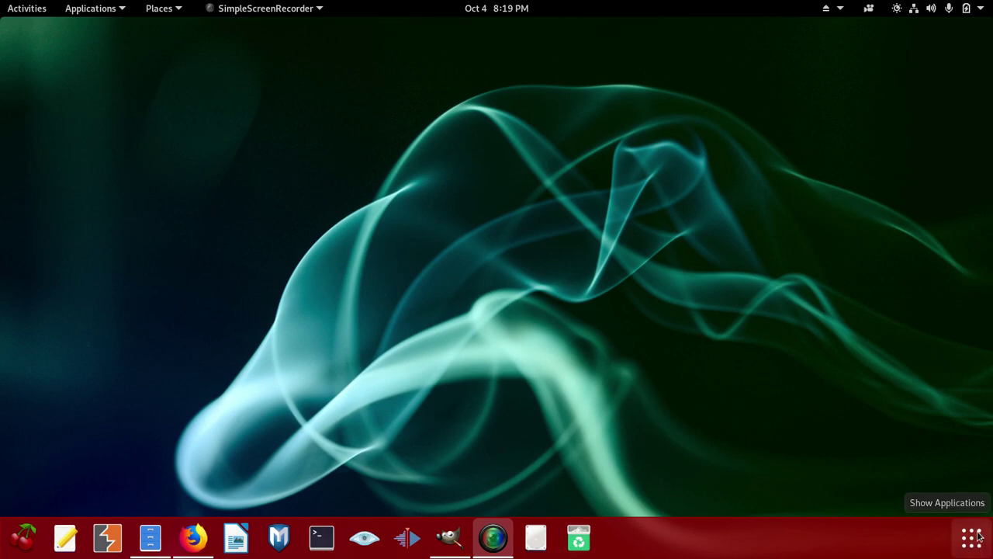
Step: Launch Settings by searching 'sett' in the overview, then move its window up and left
{"action": "left_click", "coordinate": [963, 542]}
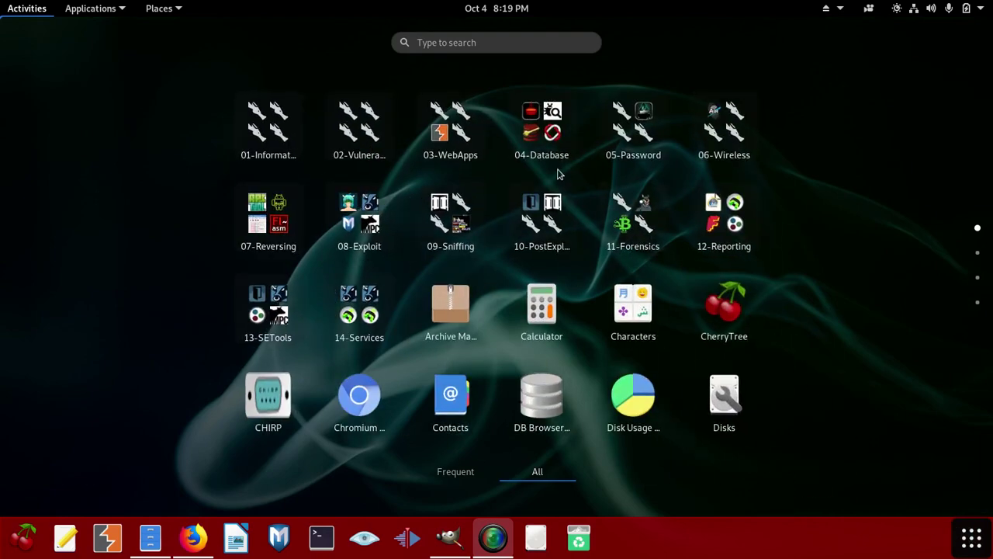
{"action": "left_click", "coordinate": [447, 42]}
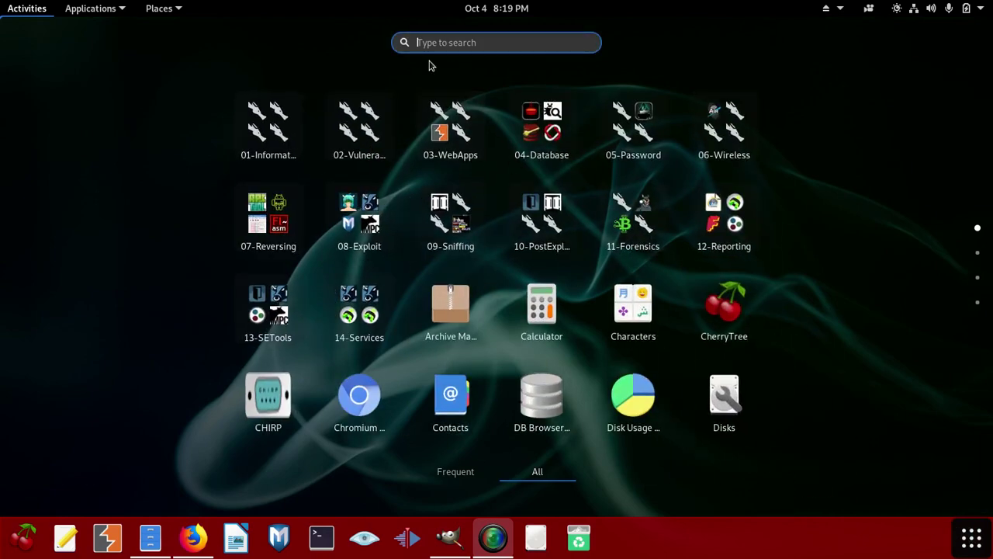
{"action": "type", "text": "sett"}
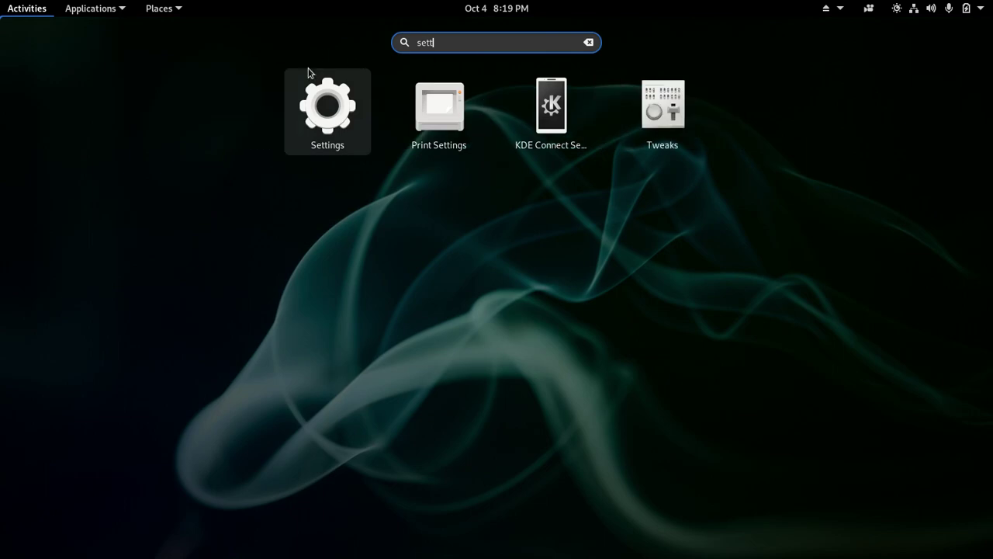
{"action": "left_click", "coordinate": [313, 97]}
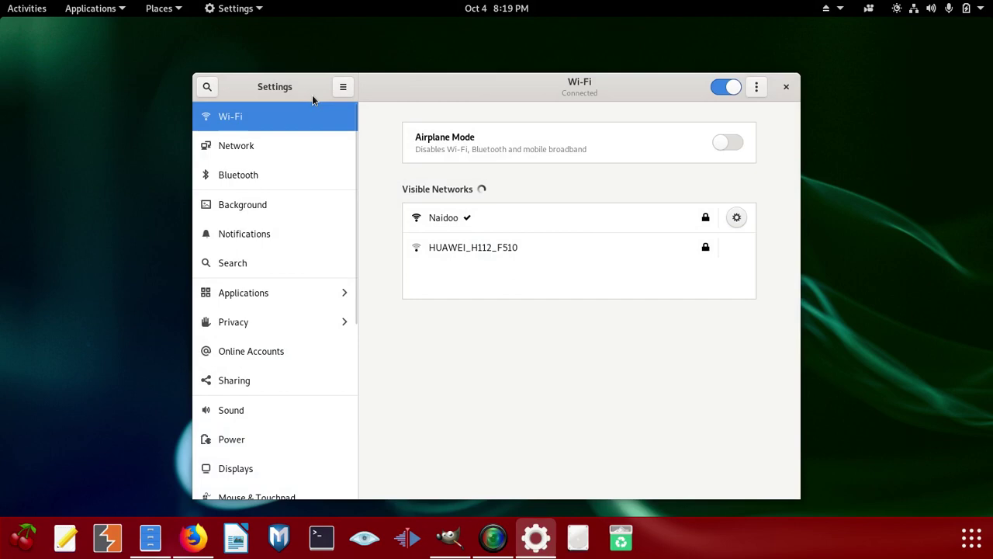
{"action": "left_click_drag", "start_coordinate": [388, 94], "coordinate": [335, 37]}
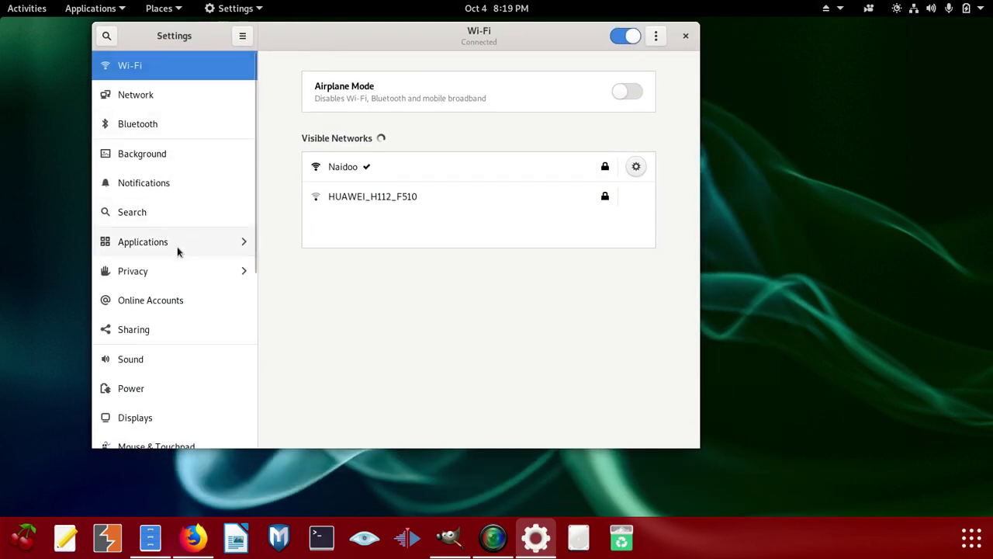
{"action": "scroll", "coordinate": [156, 180], "scroll_direction": "down", "scroll_amount": 1}
{"action": "scroll", "coordinate": [158, 186], "scroll_direction": "down", "scroll_amount": 6}
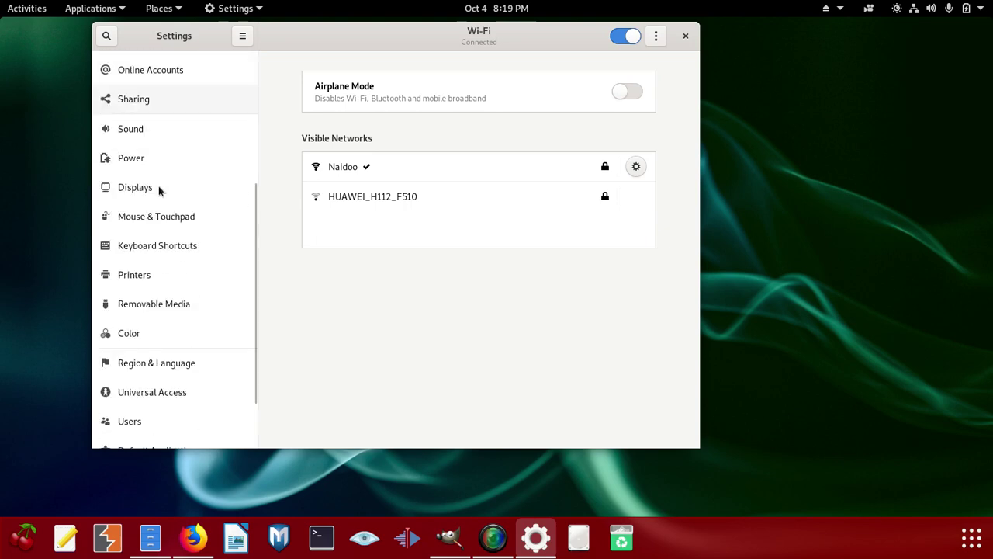
{"action": "scroll", "coordinate": [188, 145], "scroll_direction": "up", "scroll_amount": 6}
{"action": "scroll", "coordinate": [188, 143], "scroll_direction": "up", "scroll_amount": 1}
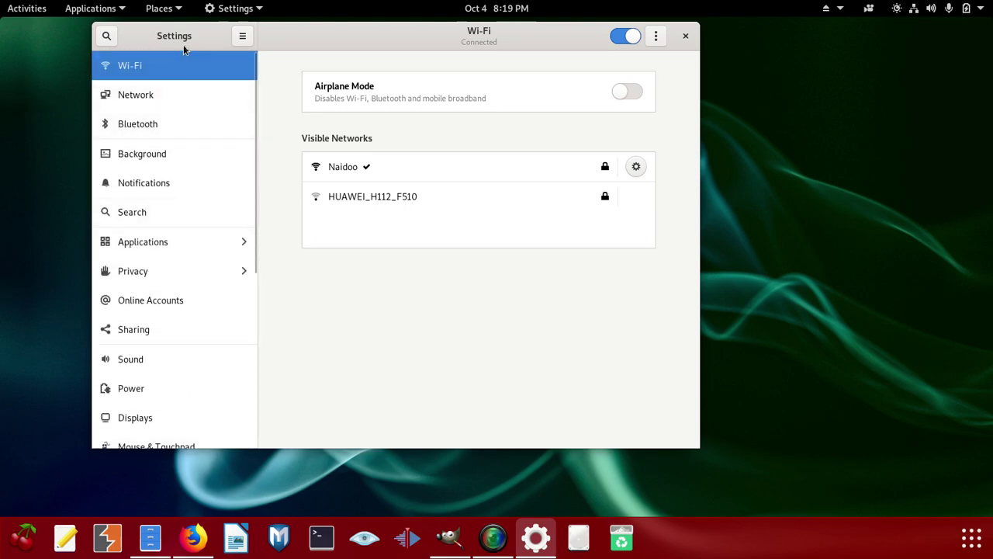
Step: Search 'ex' within Settings, clear the search, and close Settings
{"action": "left_click", "coordinate": [107, 36]}
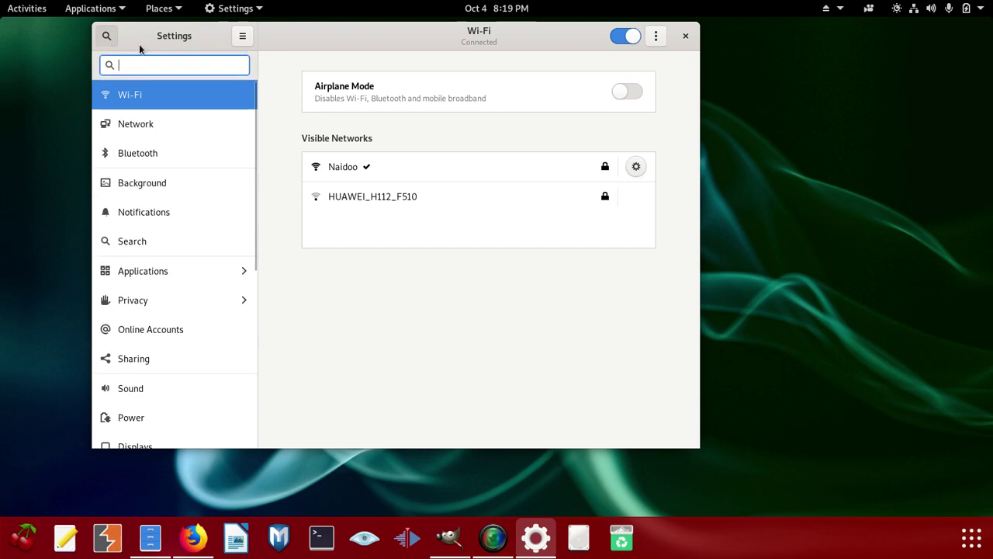
{"action": "type", "text": "ex"}
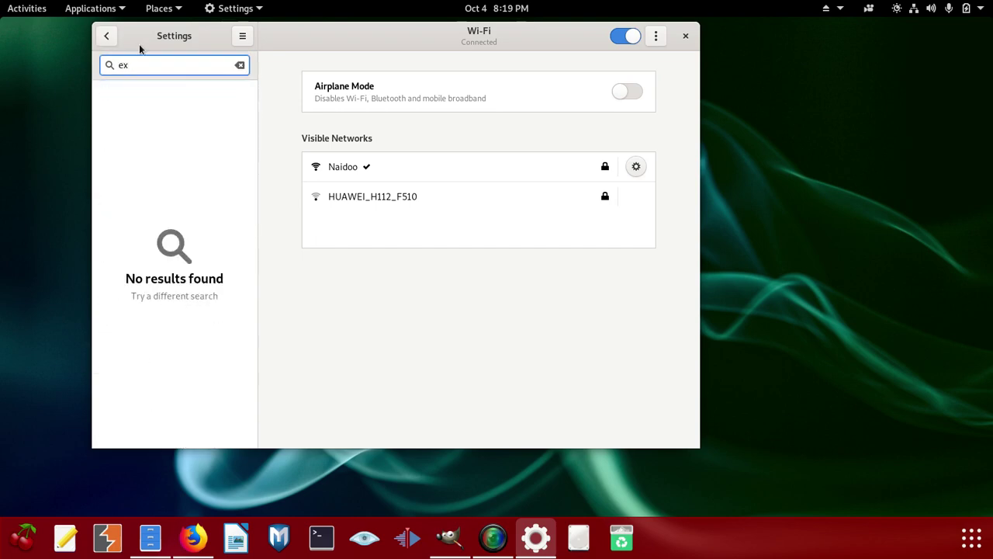
{"action": "key", "text": "BackSpace"}
{"action": "key", "text": "Escape"}
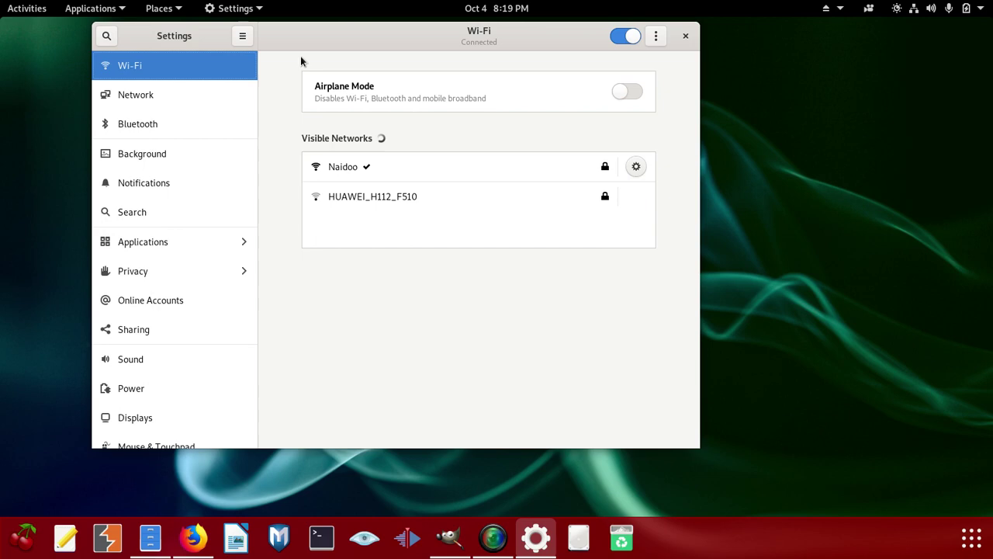
{"action": "left_click", "coordinate": [686, 36]}
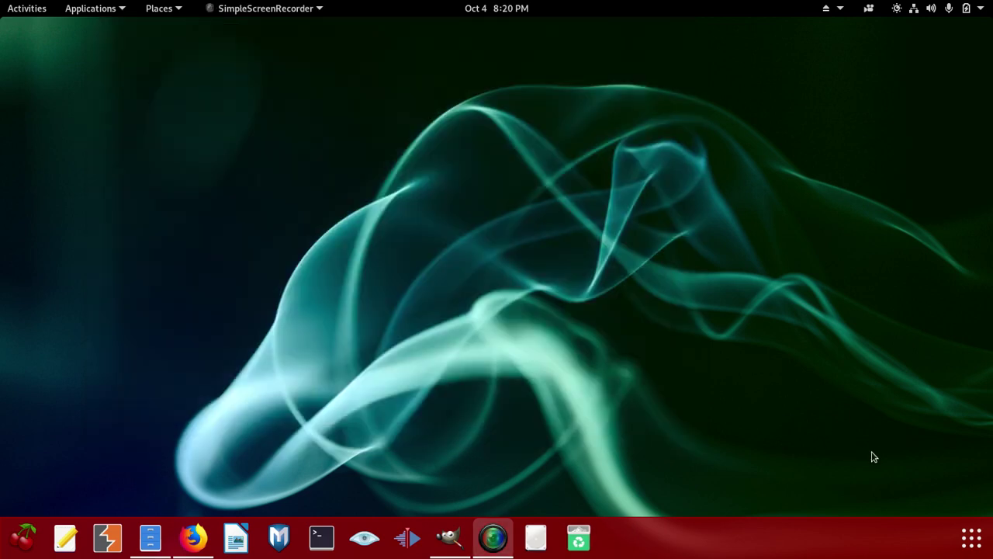
Step: Launch Extensions via an 'ext' overview search and toggle Dash to Dock off and on
{"action": "left_click", "coordinate": [956, 537]}
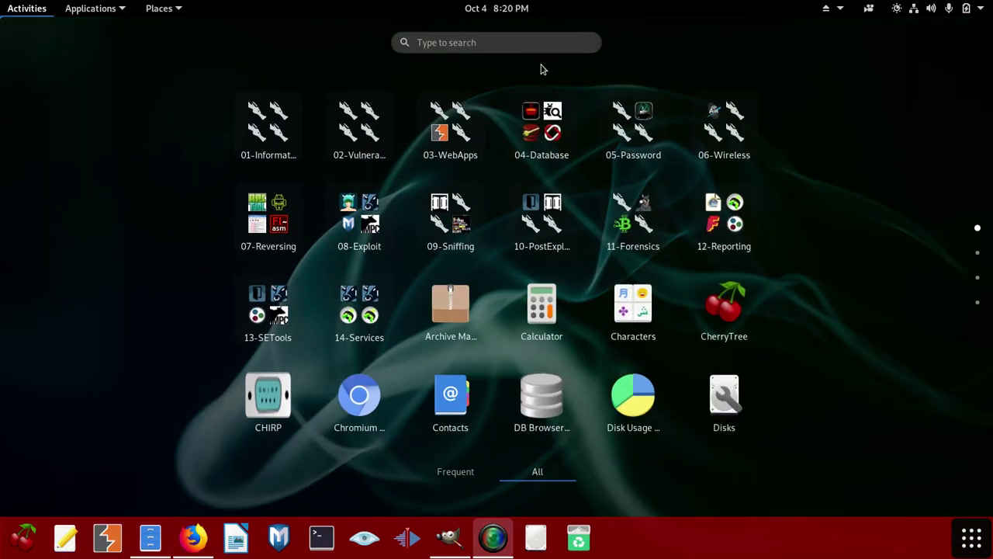
{"action": "left_click", "coordinate": [453, 43]}
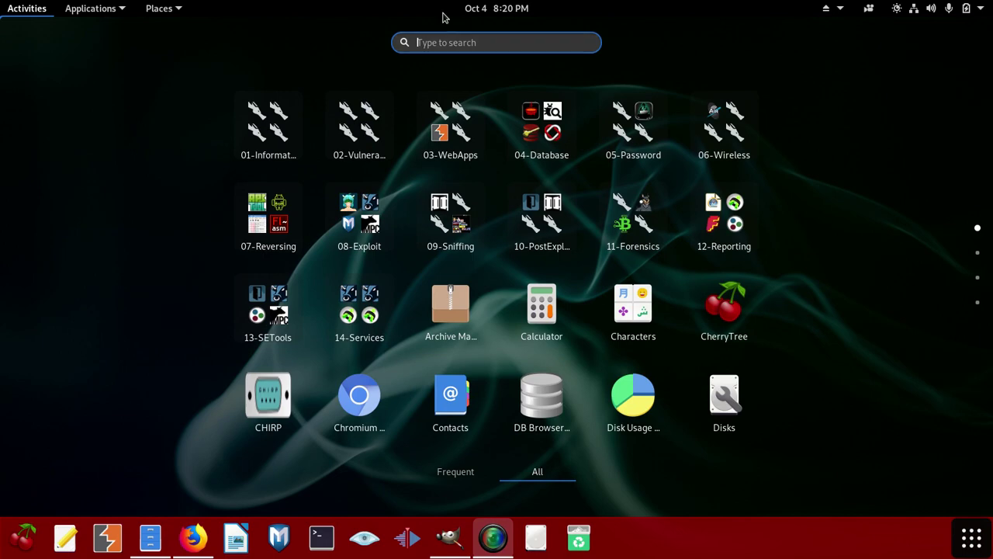
{"action": "type", "text": "ext"}
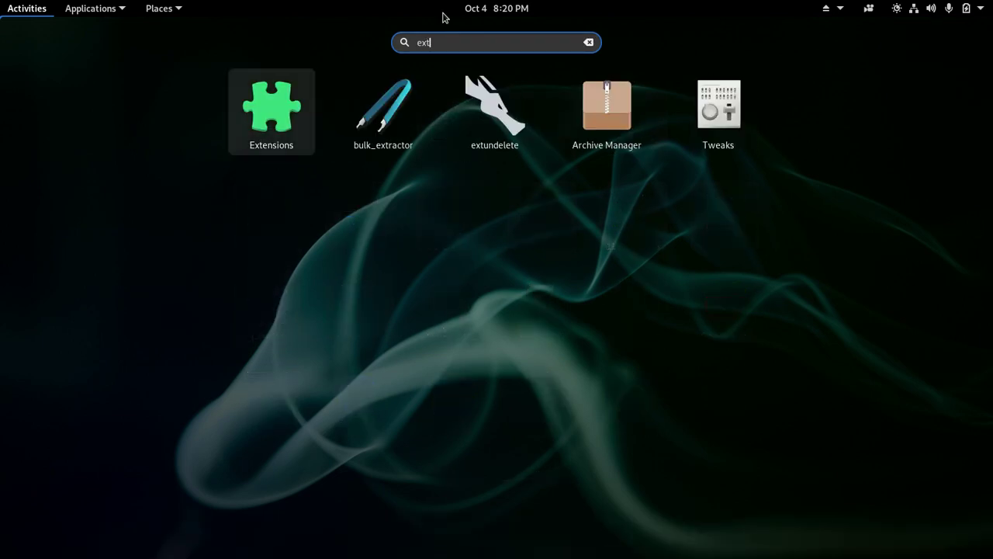
{"action": "left_click", "coordinate": [284, 112]}
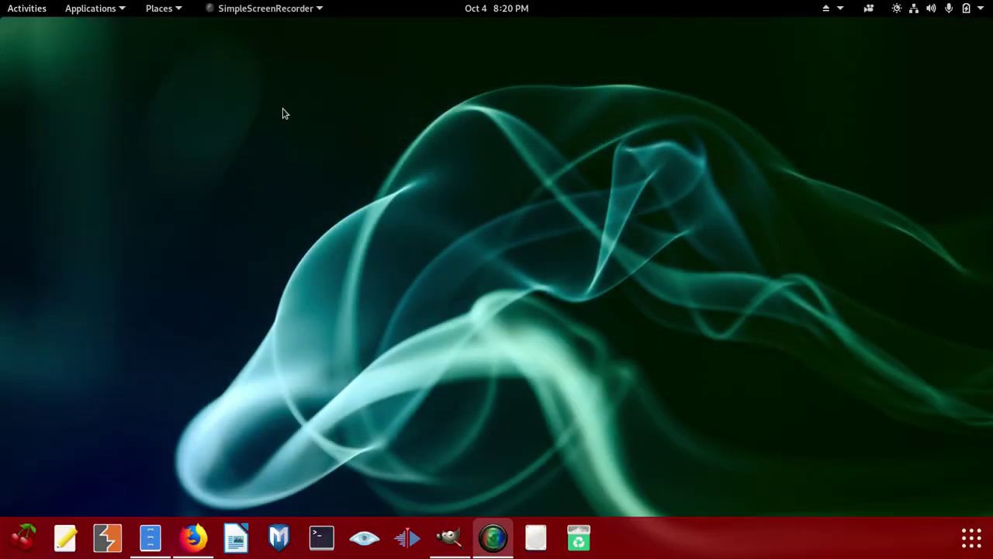
{"action": "left_click_drag", "start_coordinate": [357, 104], "coordinate": [212, 18]}
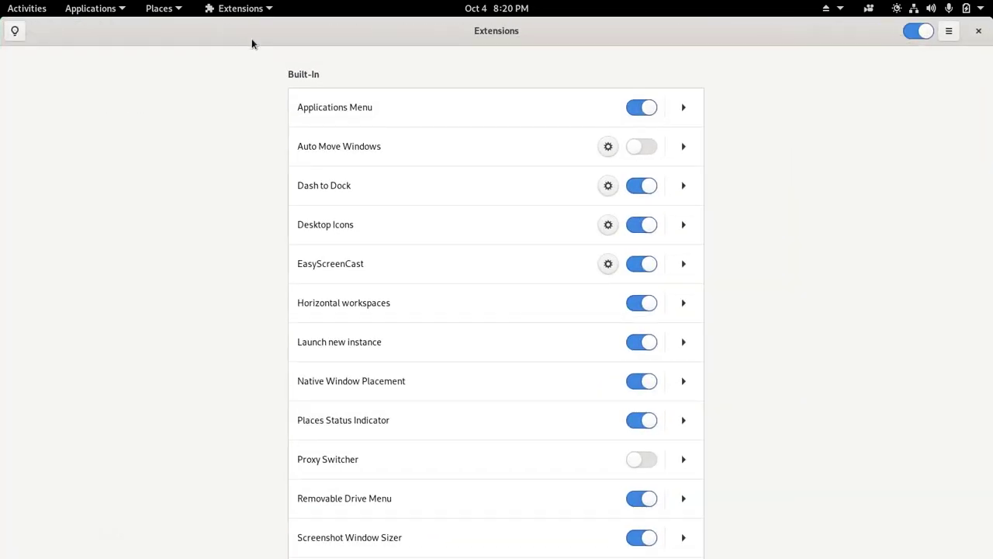
{"action": "left_click_drag", "start_coordinate": [519, 35], "coordinate": [330, 62]}
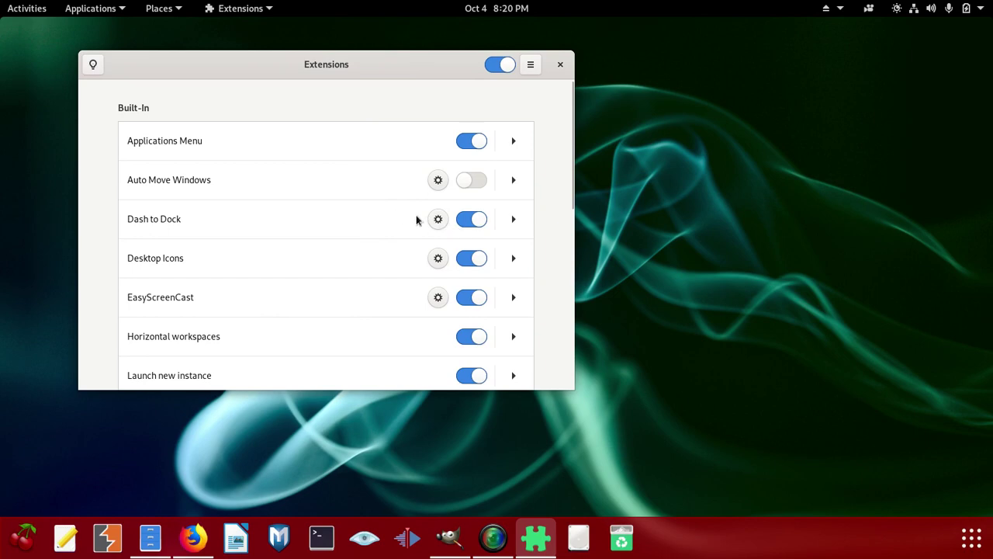
{"action": "left_click", "coordinate": [464, 222]}
{"action": "left_click", "coordinate": [464, 221]}
Step: Open the Dash to Dock settings and try the left, bottom, top and right screen positions
{"action": "left_click", "coordinate": [438, 220]}
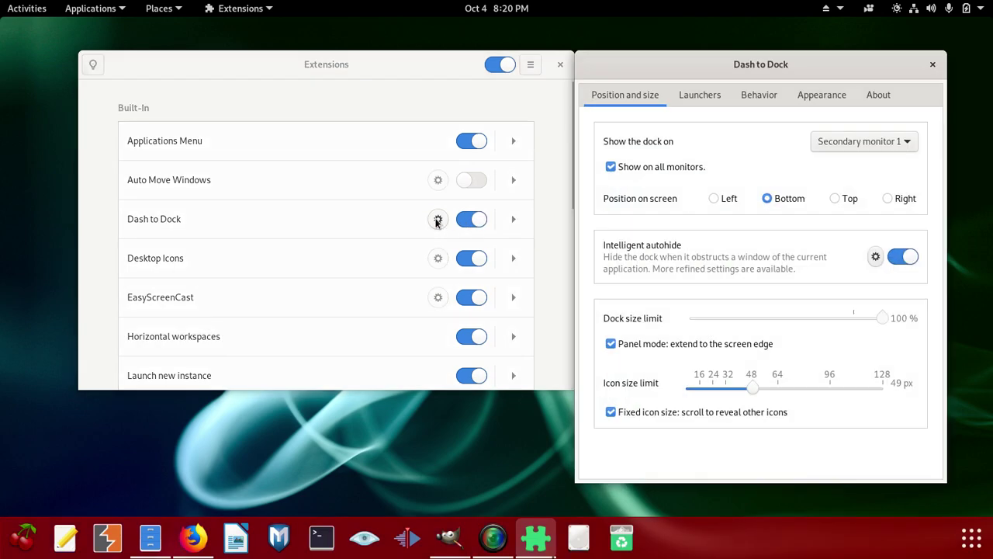
{"action": "left_click_drag", "start_coordinate": [657, 71], "coordinate": [262, 70]}
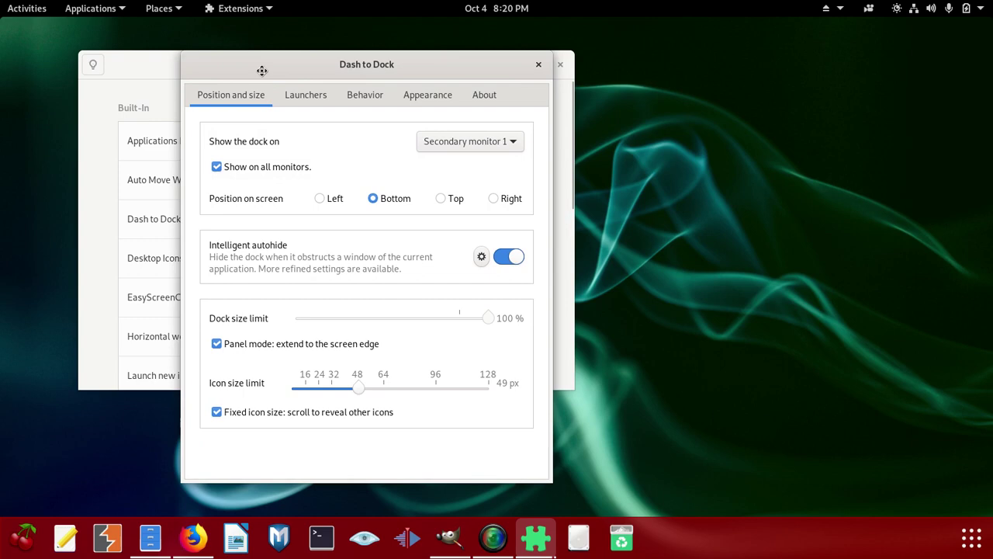
{"action": "left_click", "coordinate": [326, 200]}
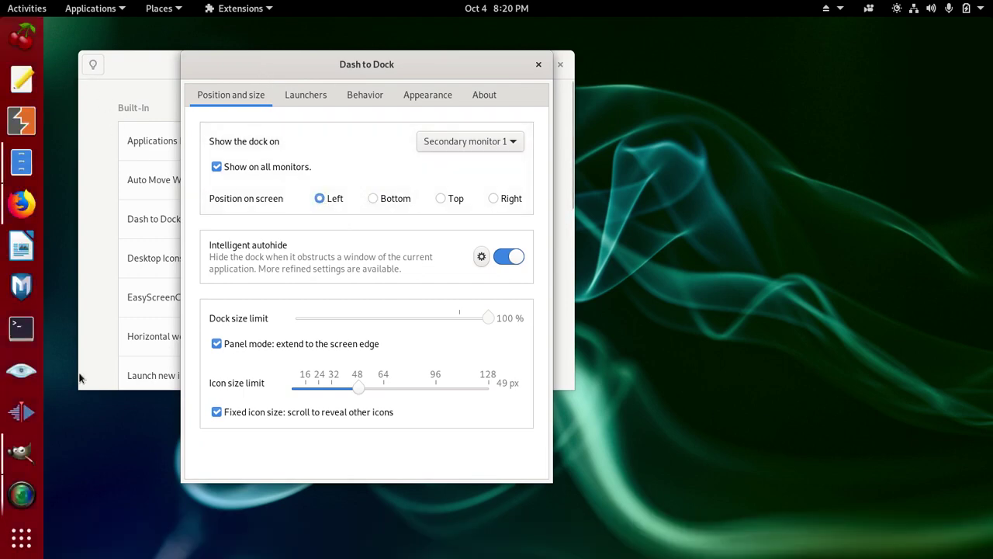
{"action": "left_click", "coordinate": [372, 200]}
{"action": "left_click", "coordinate": [443, 199]}
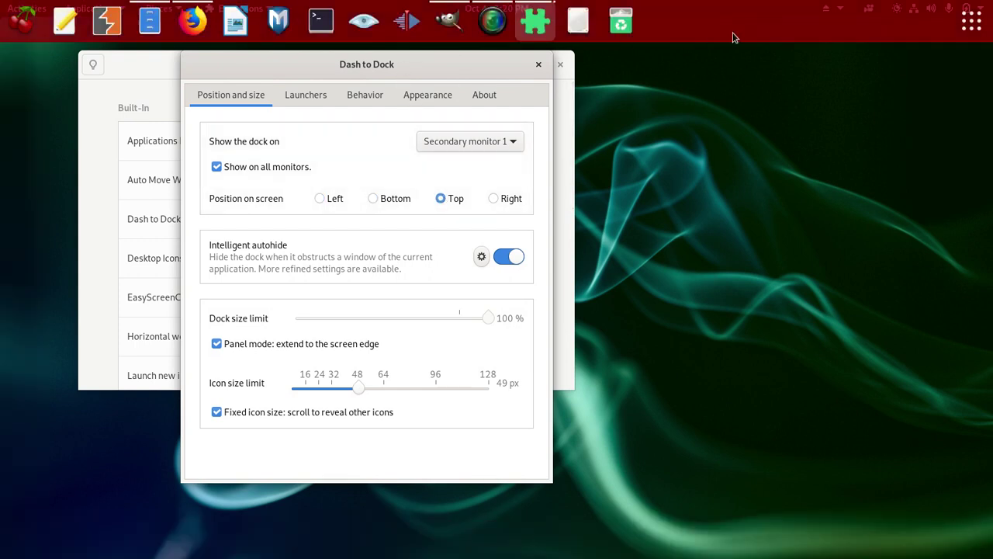
{"action": "left_click", "coordinate": [496, 199]}
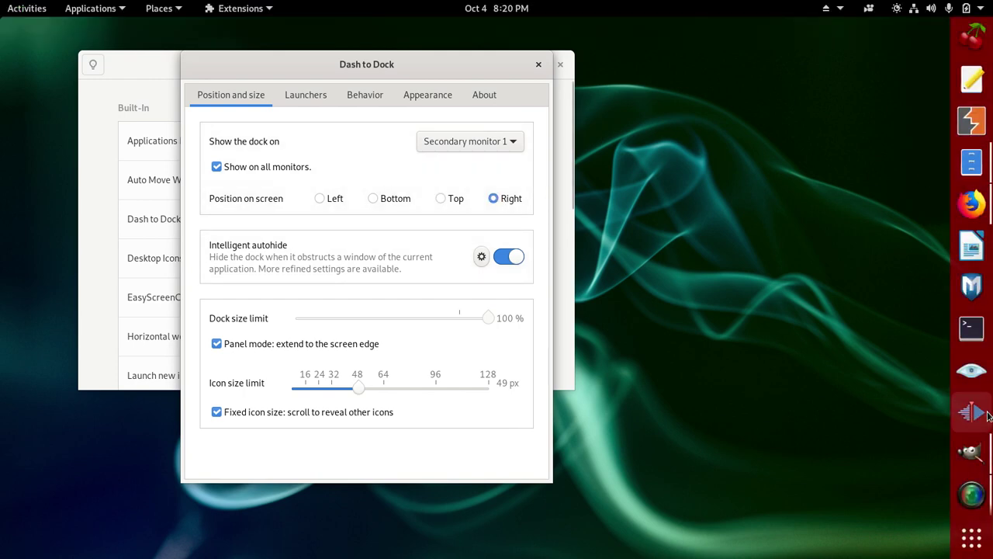
Step: Show the dock on Secondary monitor 1 and place it at the bottom
{"action": "left_click", "coordinate": [466, 144]}
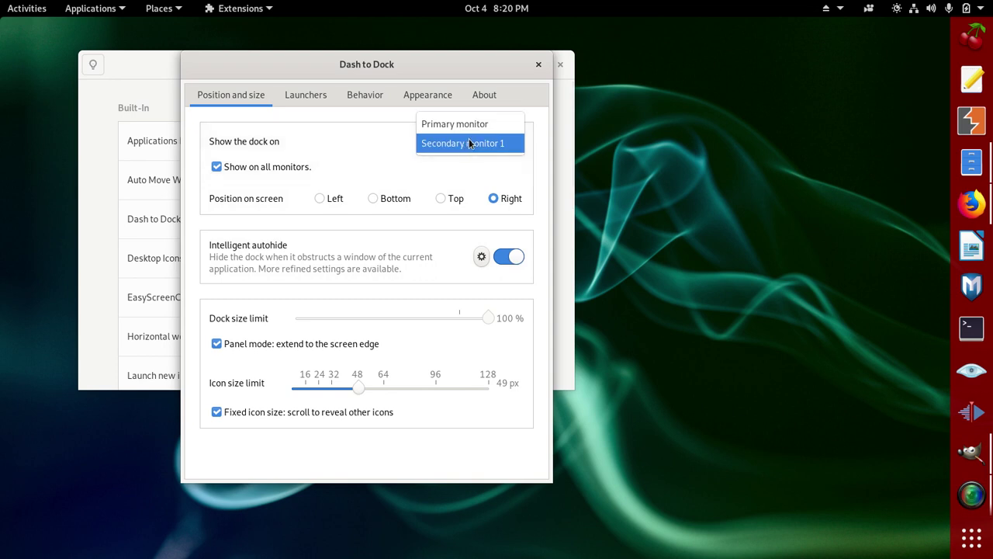
{"action": "left_click", "coordinate": [477, 127]}
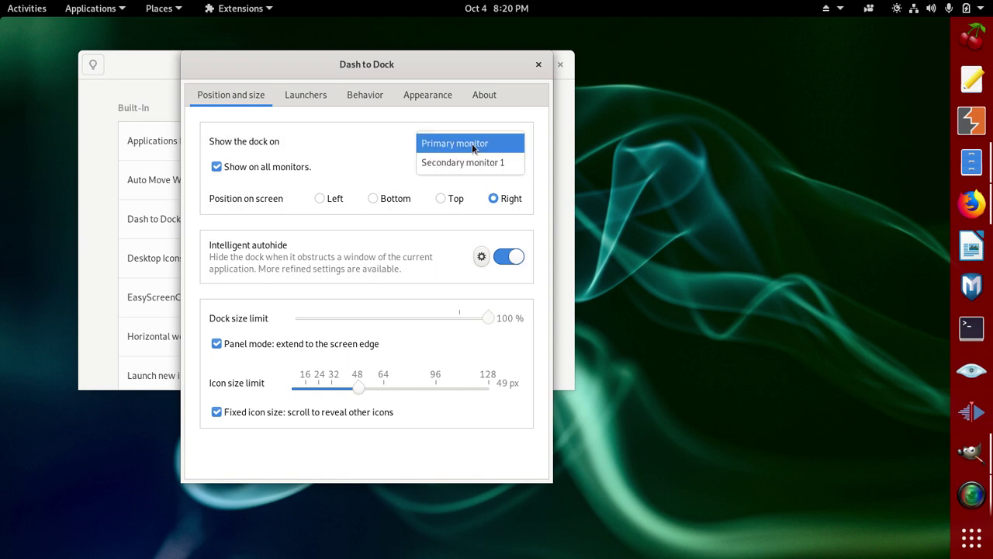
{"action": "left_click", "coordinate": [468, 156]}
{"action": "left_click", "coordinate": [469, 144]}
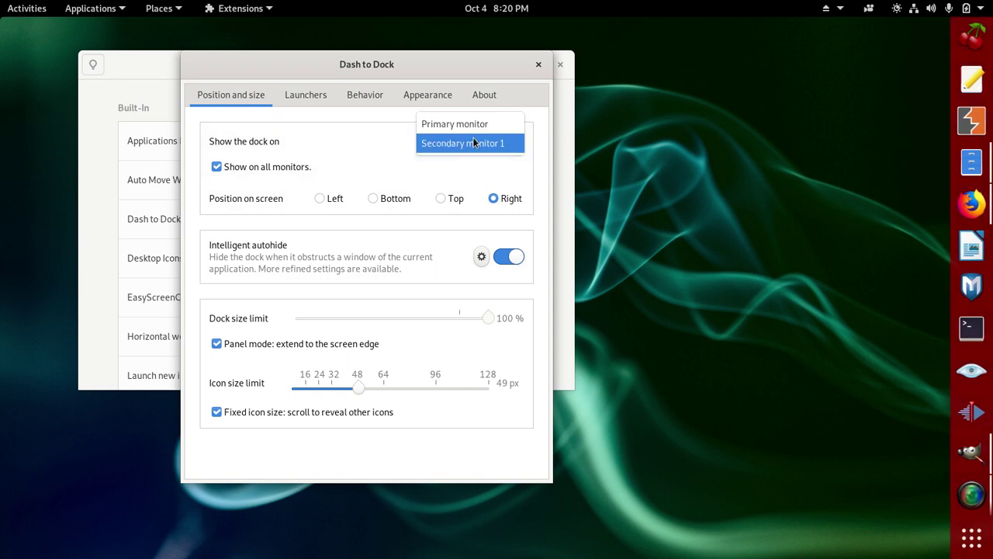
{"action": "left_click", "coordinate": [475, 127]}
{"action": "left_click", "coordinate": [474, 146]}
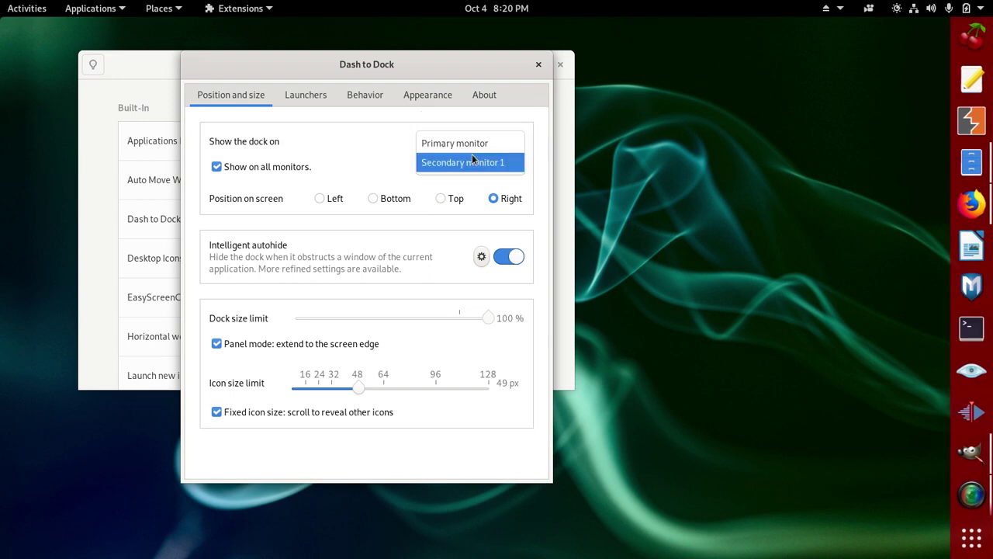
{"action": "left_click", "coordinate": [472, 160]}
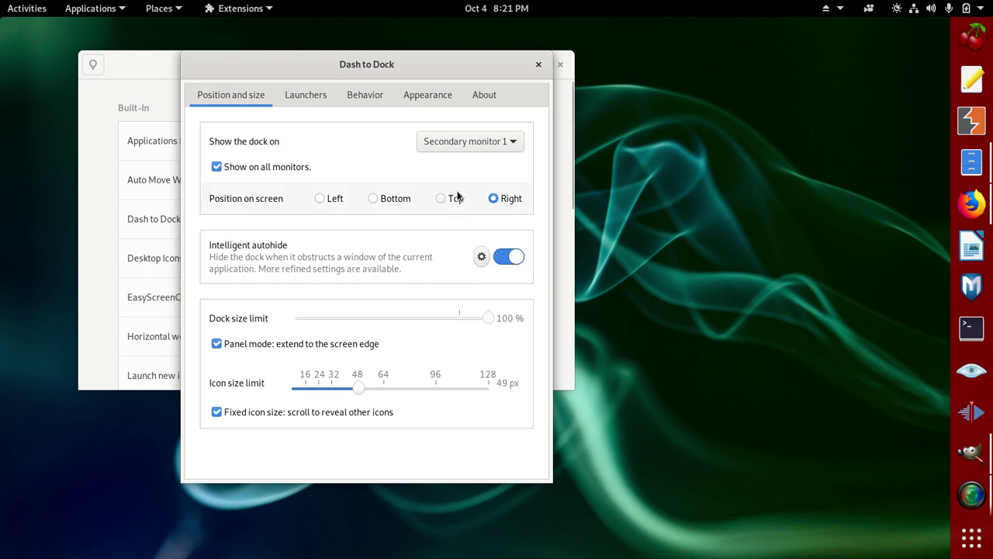
{"action": "left_click", "coordinate": [371, 199]}
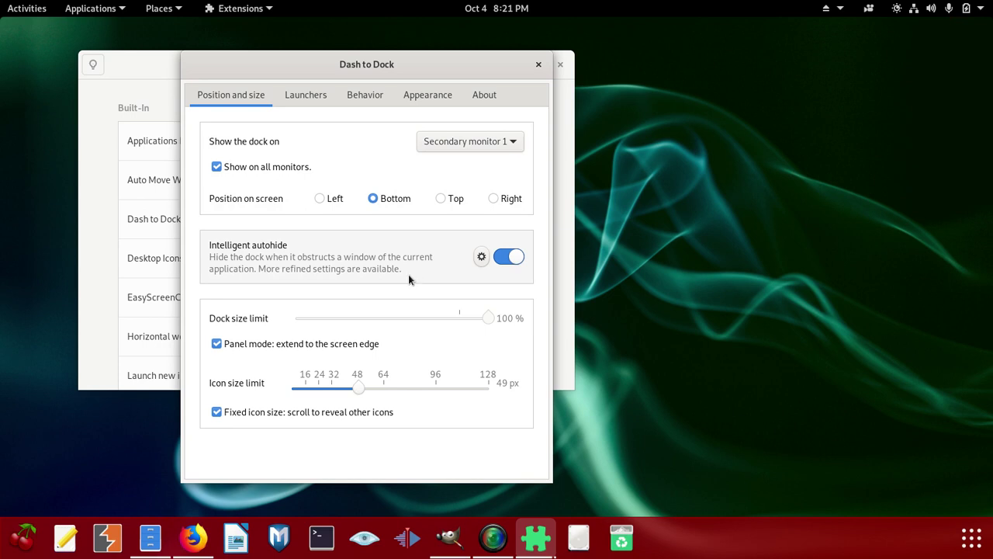
Step: Toggle Intelligent autohide off and on, leave it enabled, and open its customization dialog
{"action": "left_click", "coordinate": [516, 258]}
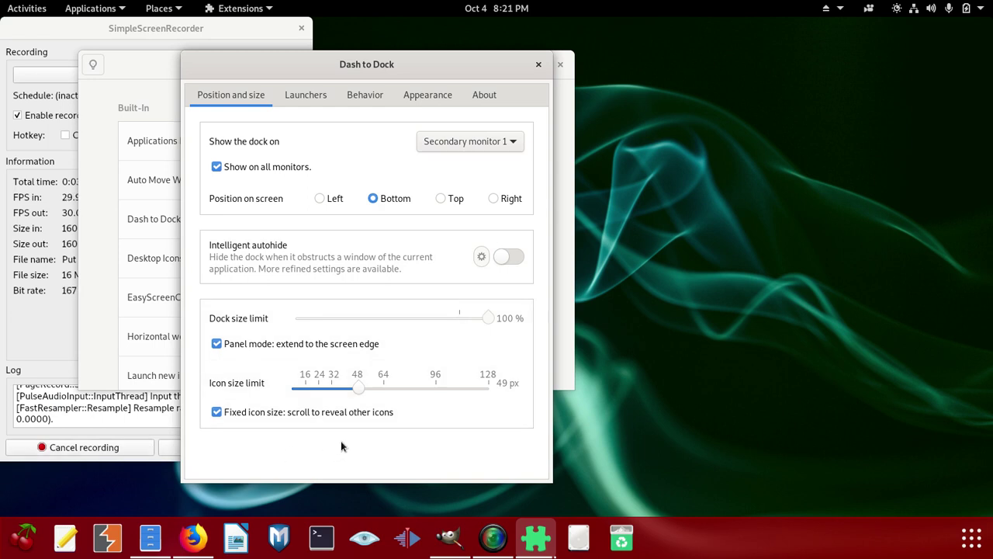
{"action": "left_click", "coordinate": [509, 258]}
{"action": "left_click", "coordinate": [509, 257]}
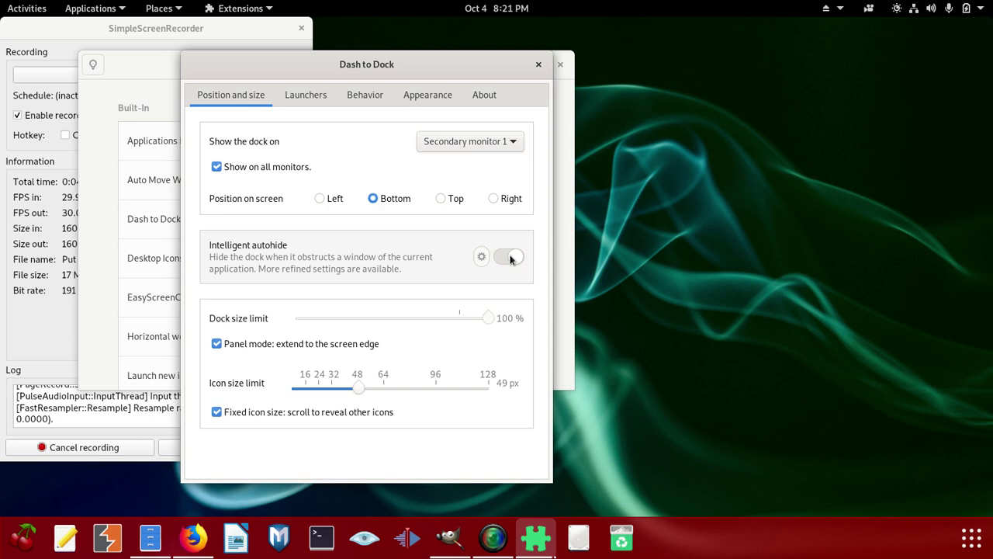
{"action": "left_click", "coordinate": [509, 256]}
{"action": "left_click", "coordinate": [482, 257]}
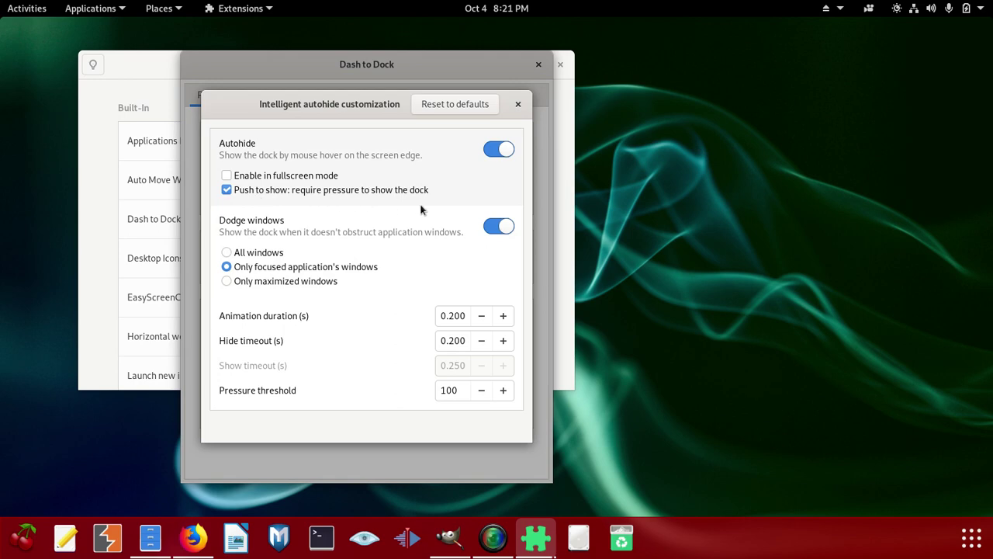
Step: Toggle autohide in fullscreen, keep Dodge windows on, and set dodging to All windows
{"action": "left_click", "coordinate": [226, 176]}
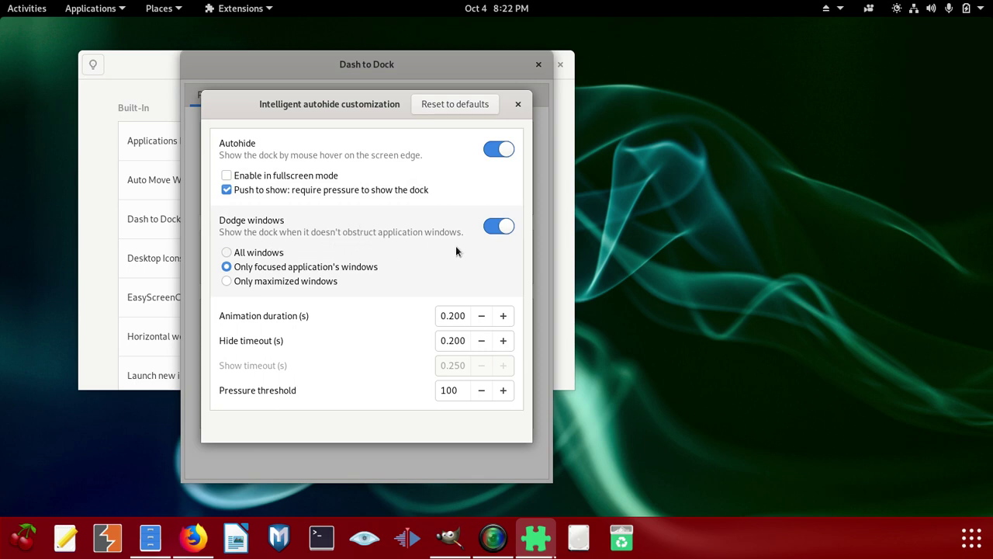
{"action": "left_click", "coordinate": [491, 227]}
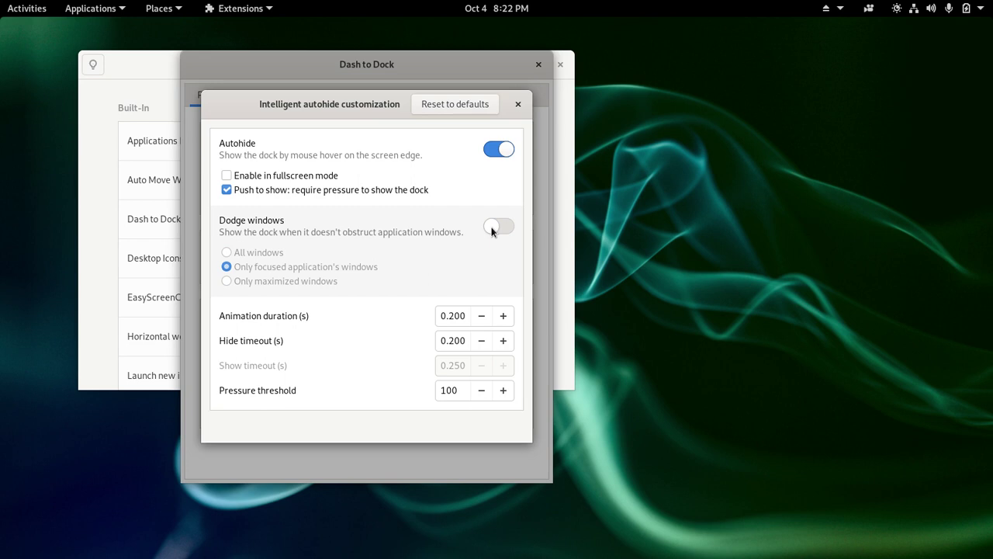
{"action": "left_click", "coordinate": [491, 228]}
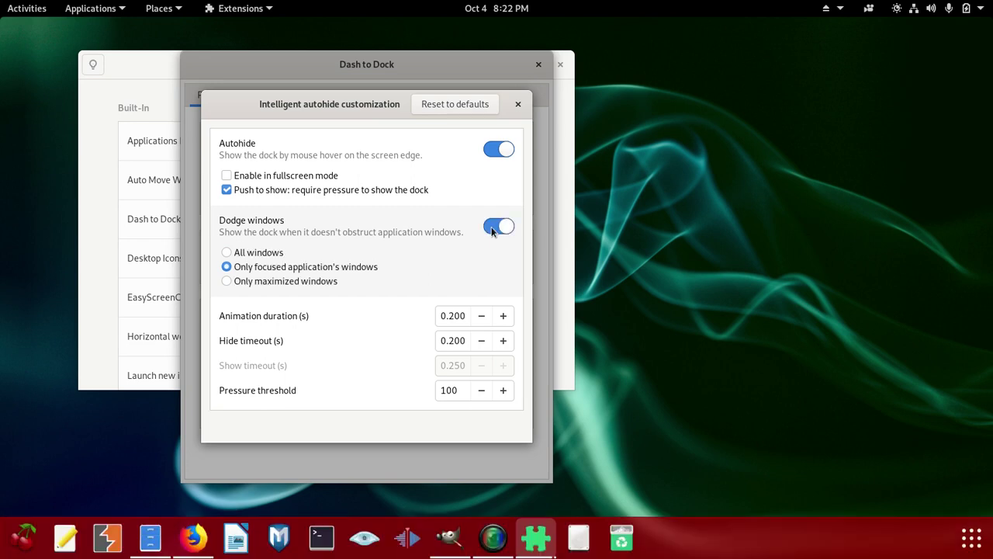
{"action": "left_click", "coordinate": [491, 228]}
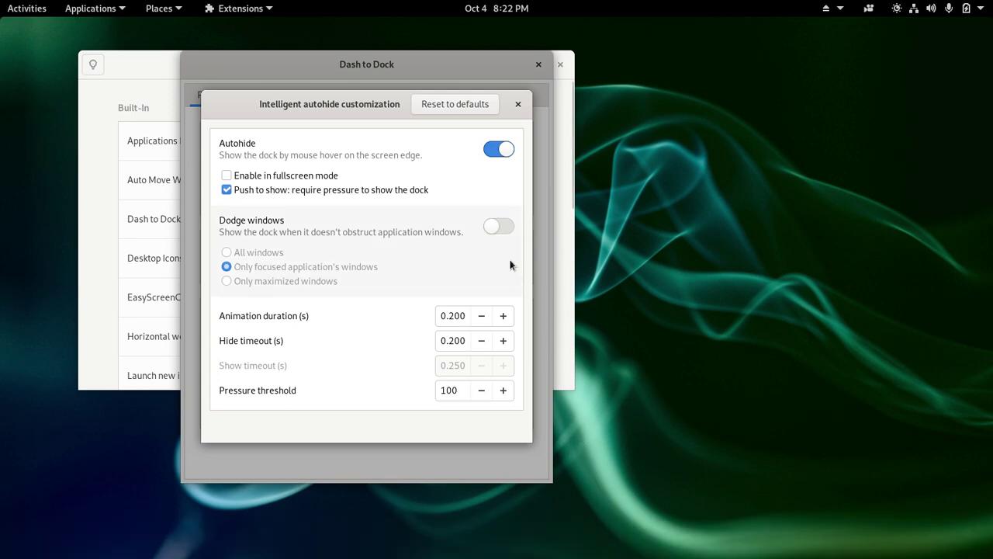
{"action": "left_click", "coordinate": [495, 225]}
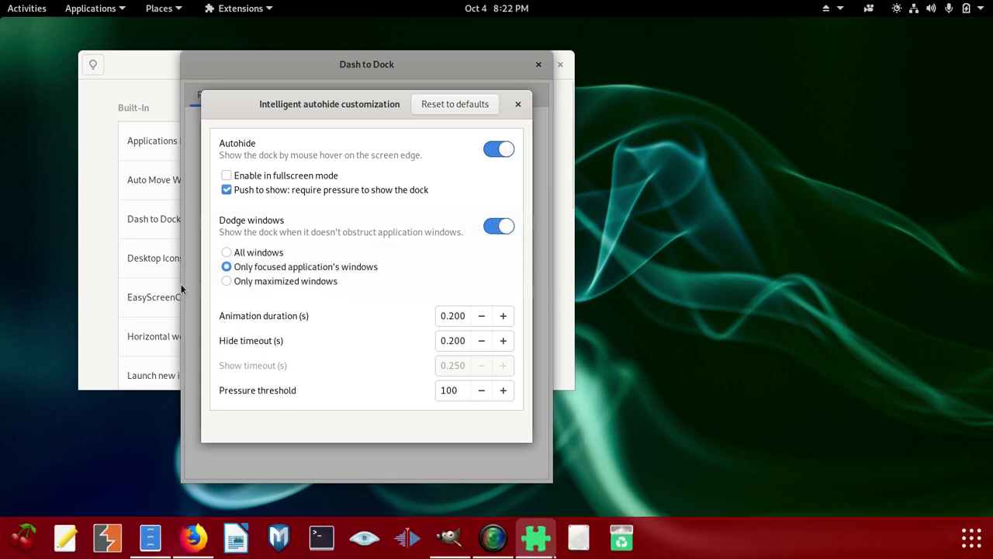
{"action": "left_click", "coordinate": [227, 254]}
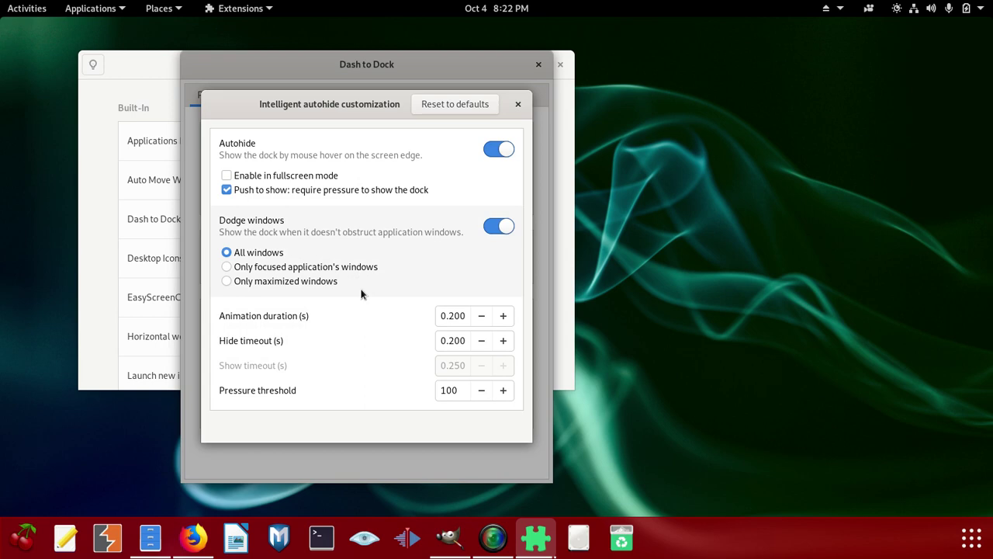
Step: Switch dodging to Only focused application's windows and reset autohide settings to defaults
{"action": "left_click", "coordinate": [226, 267]}
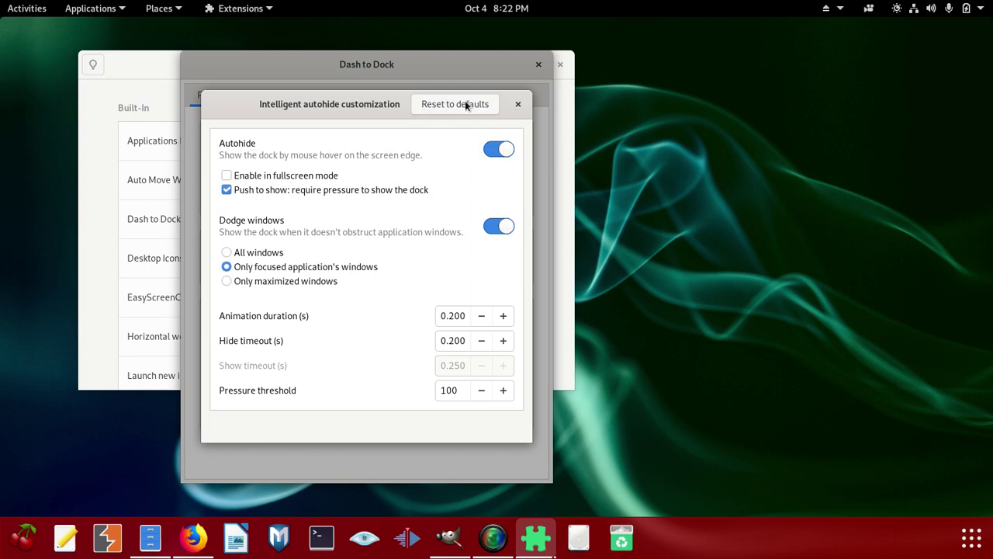
{"action": "left_click", "coordinate": [465, 106]}
{"action": "left_click", "coordinate": [465, 105]}
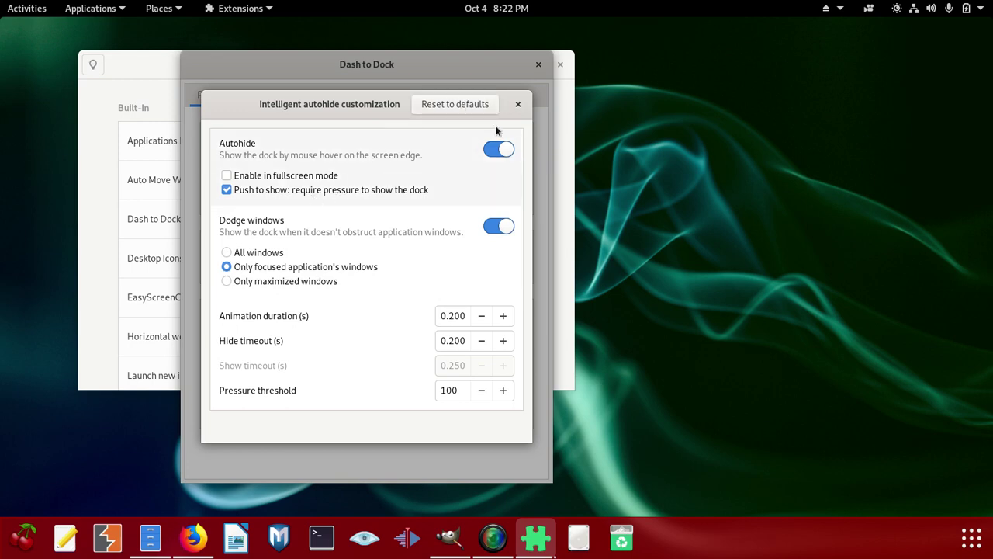
Step: Close the autohide dialog, then try Panel mode and the dock size limit slider
{"action": "left_click", "coordinate": [518, 104]}
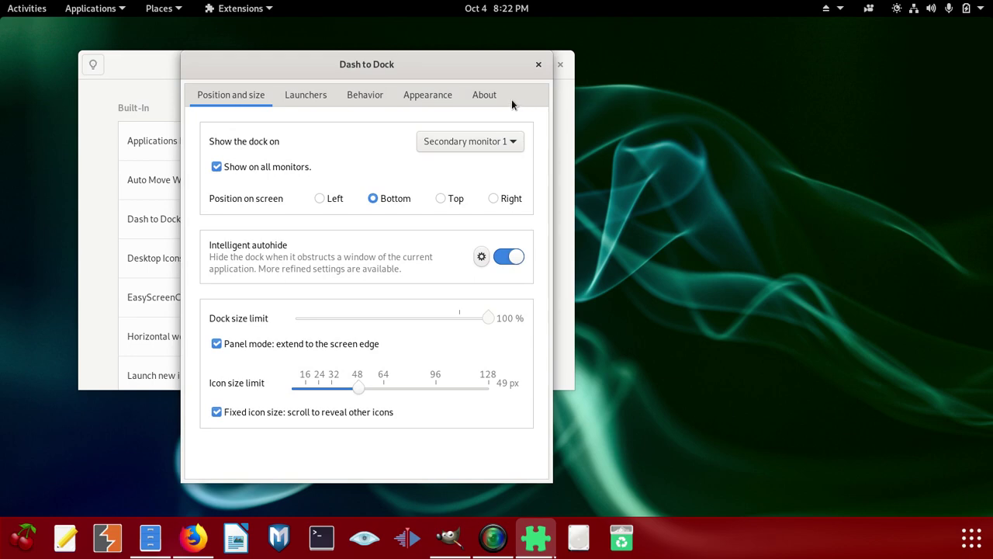
{"action": "left_click", "coordinate": [481, 258]}
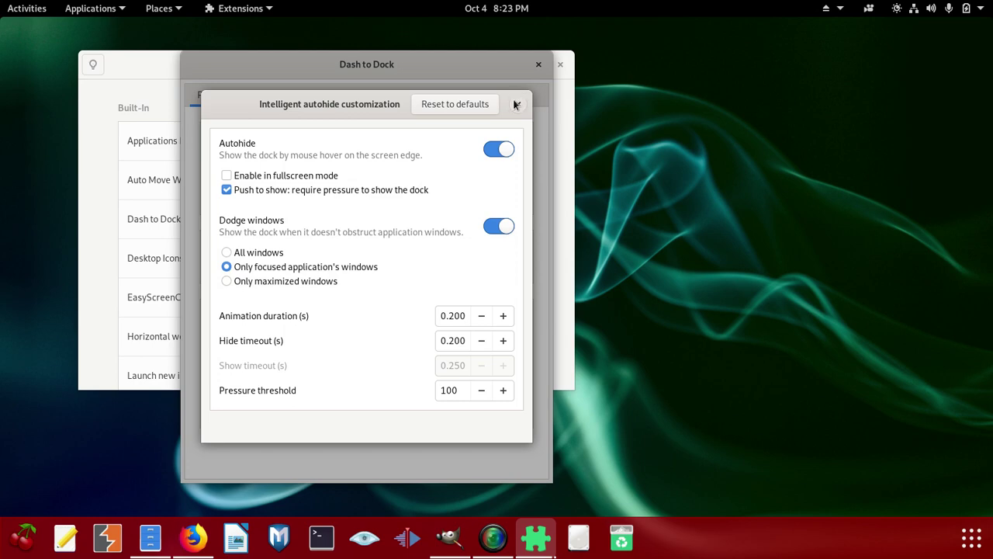
{"action": "left_click", "coordinate": [515, 104]}
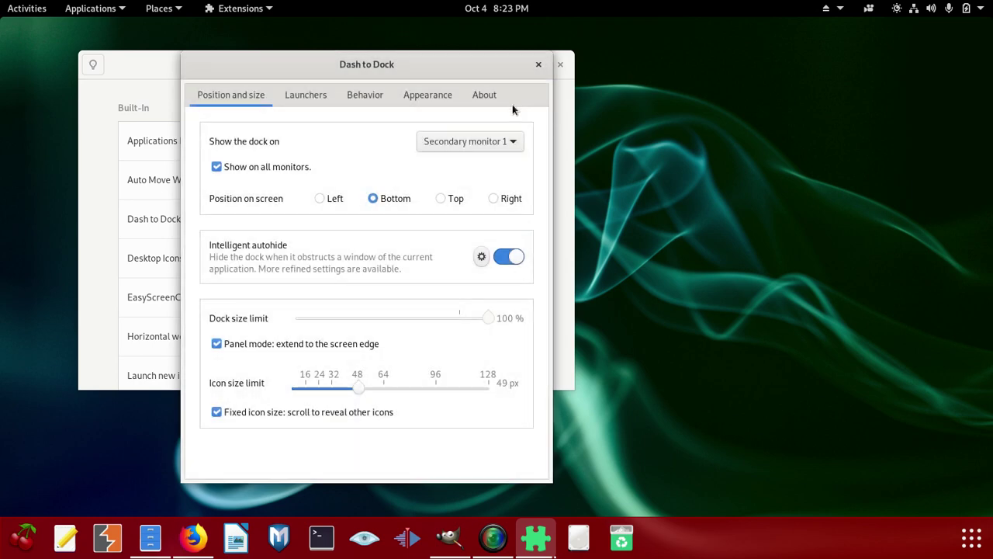
{"action": "left_click", "coordinate": [217, 346]}
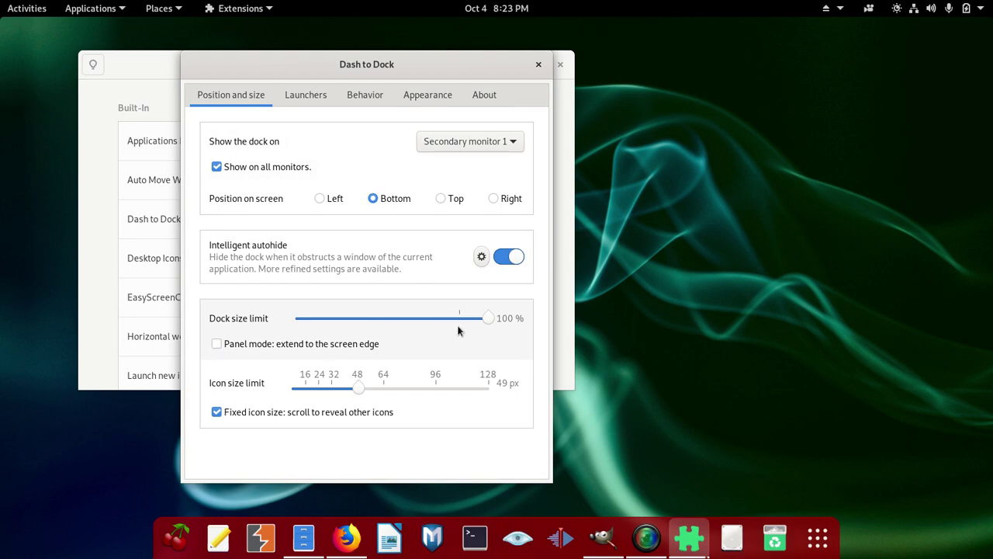
{"action": "left_click_drag", "start_coordinate": [486, 320], "coordinate": [295, 326]}
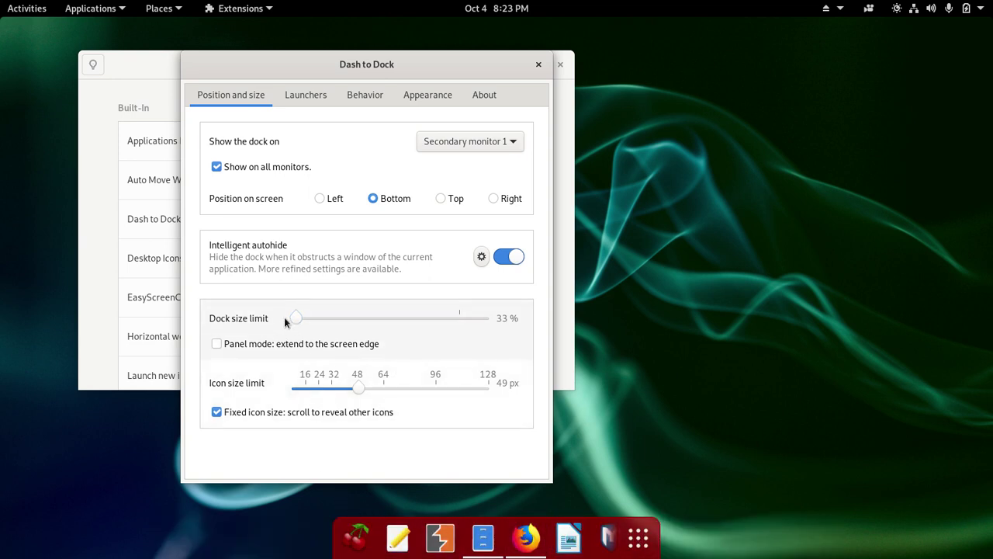
{"action": "mouse_move", "coordinate": [294, 318]}
{"action": "left_mouse_down"}
{"action": "mouse_move", "coordinate": [373, 320]}
{"action": "mouse_move", "coordinate": [295, 318]}
{"action": "left_mouse_up"}
{"action": "left_click", "coordinate": [218, 344]}
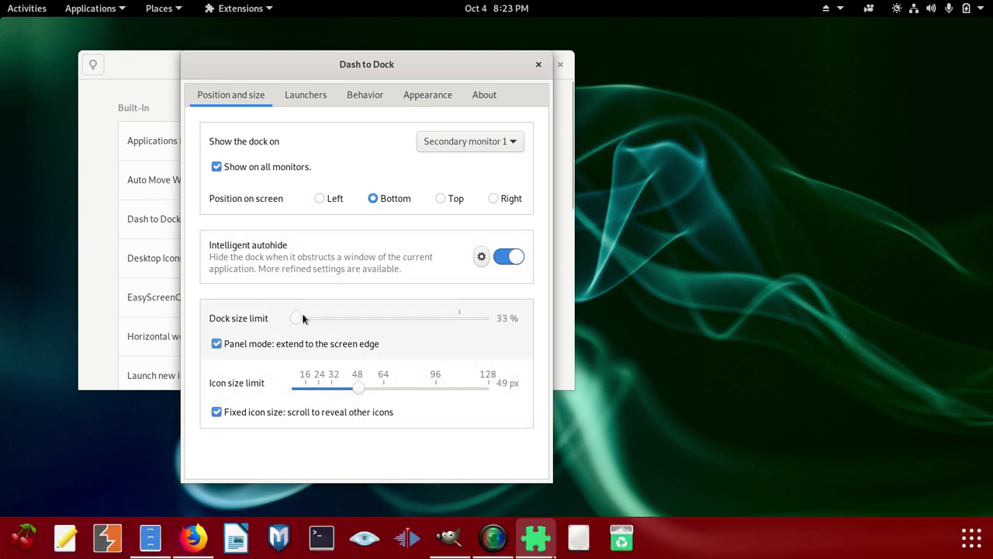
{"action": "left_click", "coordinate": [217, 346]}
Step: Set the dock size limit to 99% and icon size limit to 98 px, with Panel mode on
{"action": "left_click_drag", "start_coordinate": [296, 318], "coordinate": [404, 318]}
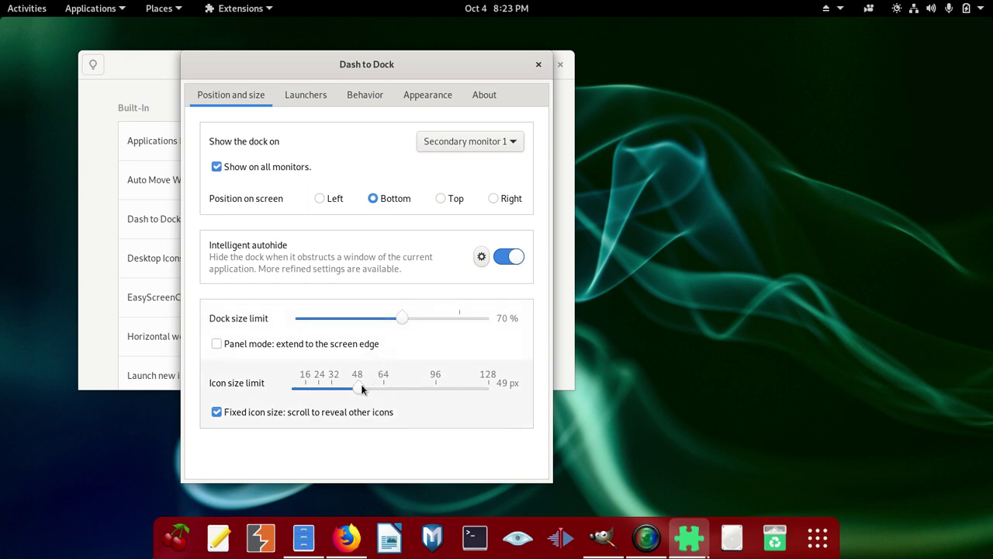
{"action": "left_click_drag", "start_coordinate": [359, 395], "coordinate": [437, 393]}
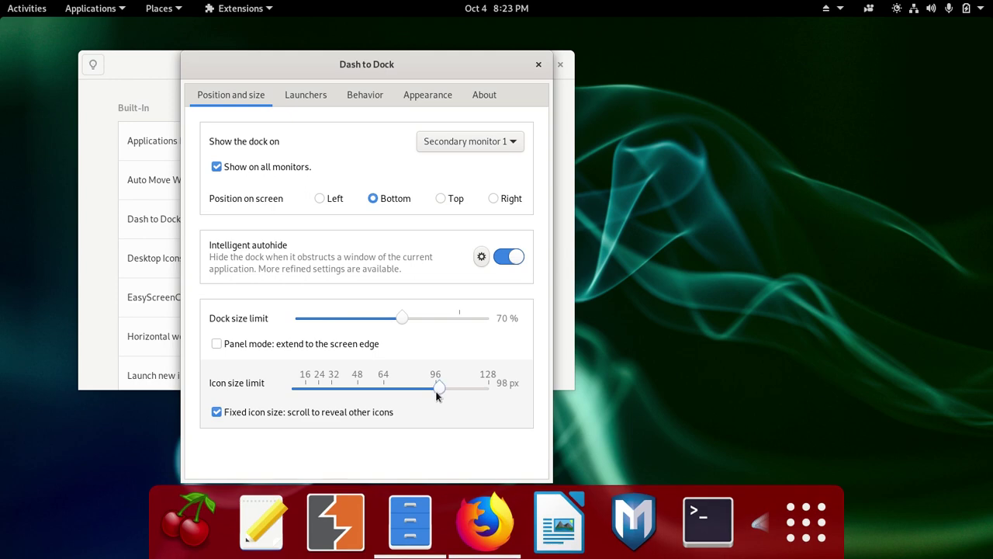
{"action": "left_click_drag", "start_coordinate": [410, 316], "coordinate": [478, 292]}
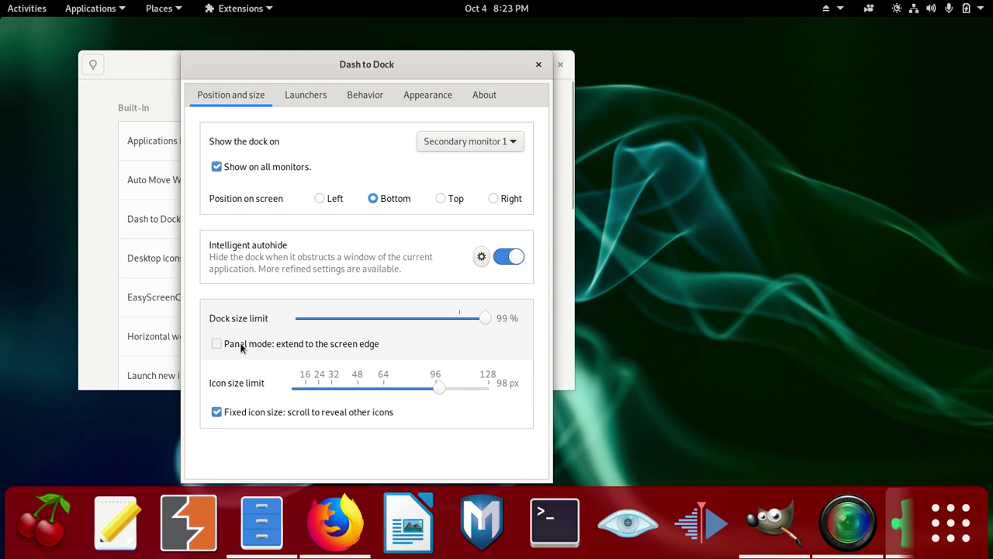
{"action": "left_click", "coordinate": [216, 343]}
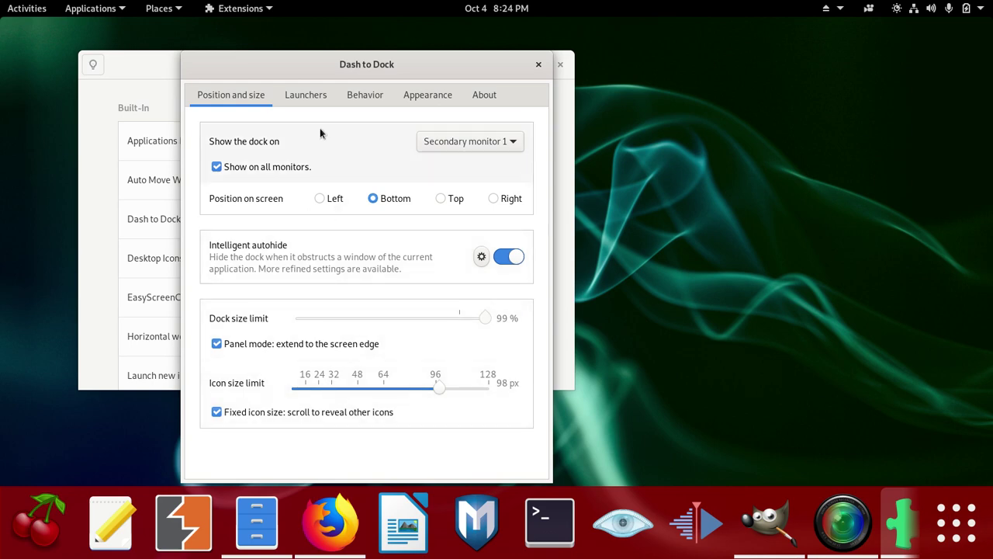
Step: On the Launchers tab, toggle favorite applications and try the Isolate workspaces and monitors checkboxes
{"action": "left_click", "coordinate": [317, 99]}
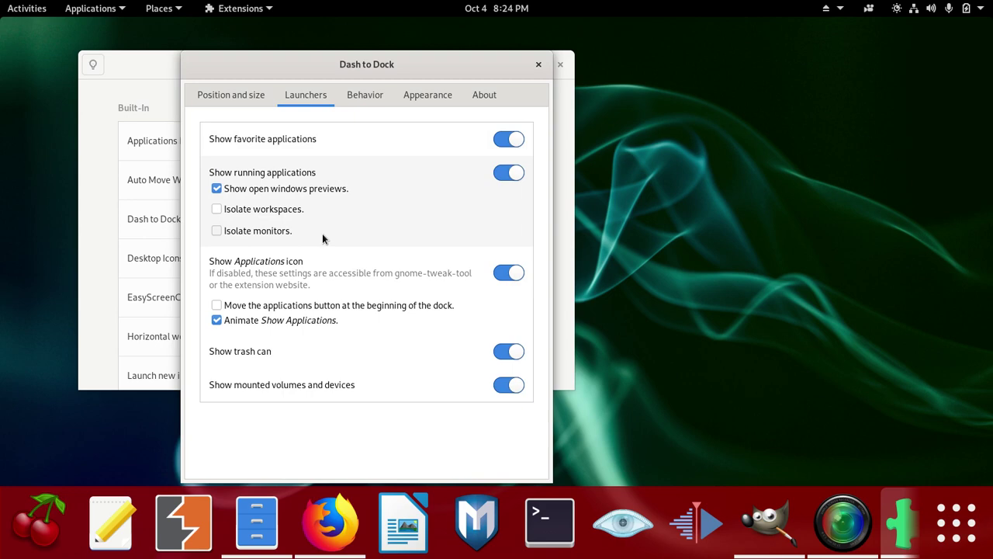
{"action": "left_click", "coordinate": [498, 142]}
{"action": "left_click", "coordinate": [228, 217]}
{"action": "left_click", "coordinate": [232, 217]}
{"action": "left_click", "coordinate": [272, 233]}
{"action": "left_click", "coordinate": [273, 233]}
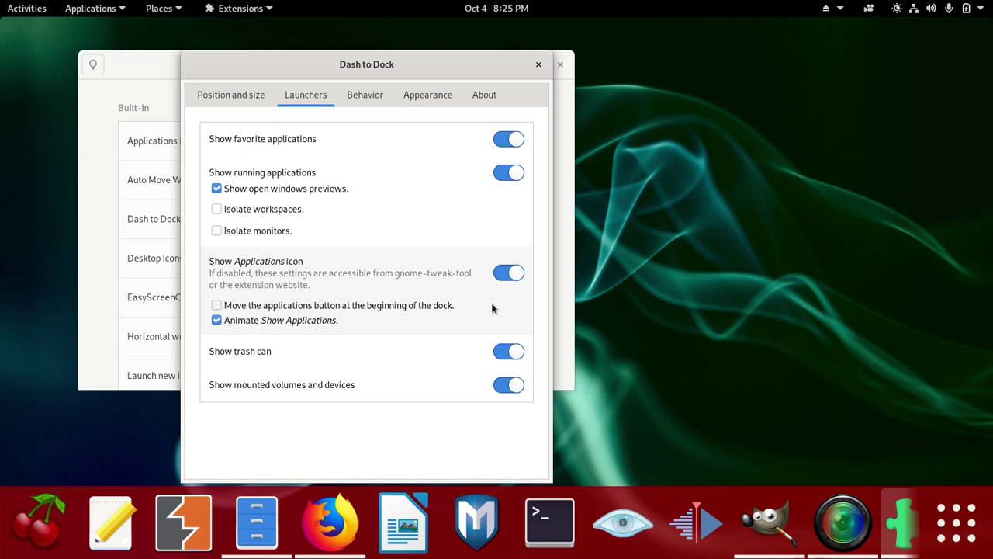
Step: Switch off the Show Applications icon toggle, removing the grid icon from the dock
{"action": "left_click", "coordinate": [516, 273]}
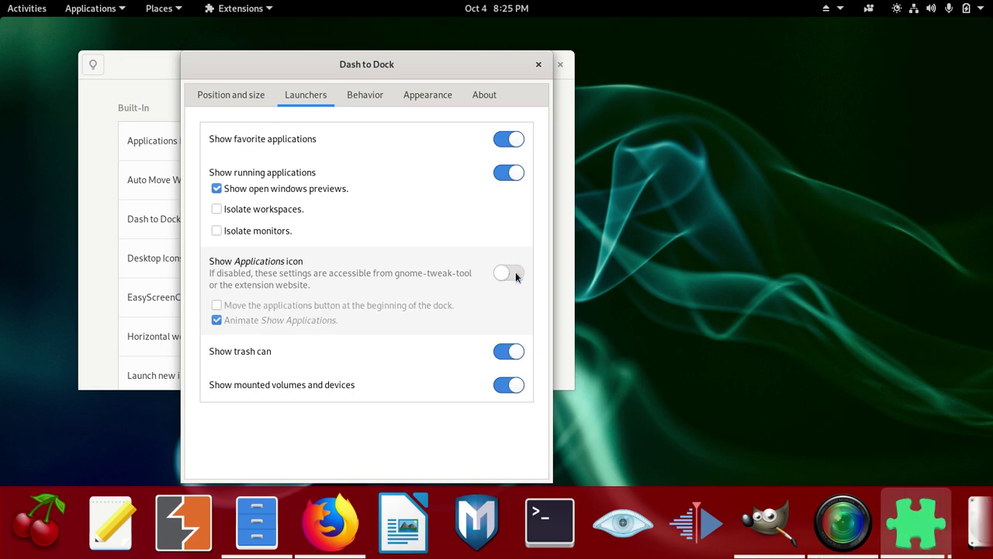
{"action": "left_click", "coordinate": [515, 274]}
{"action": "left_click", "coordinate": [515, 273]}
{"action": "left_click", "coordinate": [510, 277]}
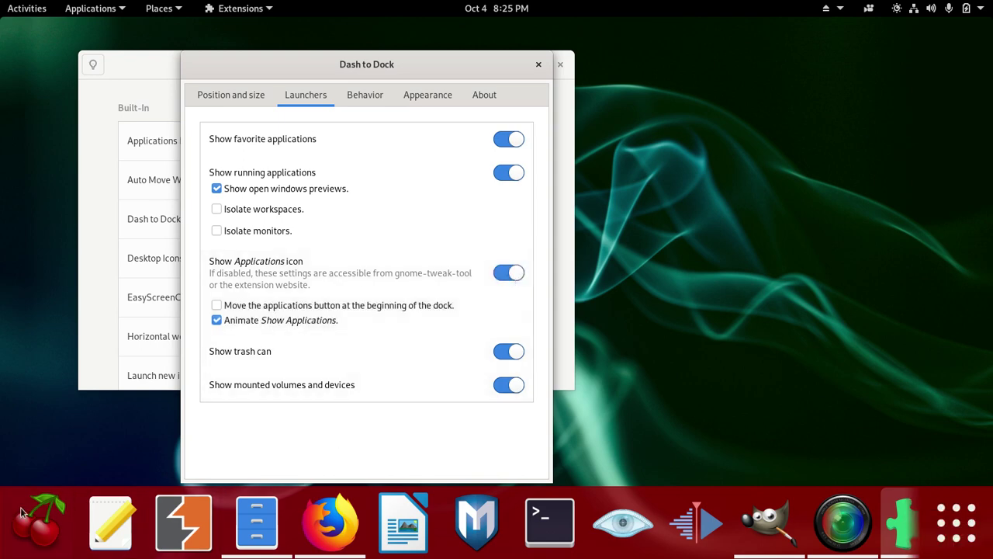
{"action": "left_click", "coordinate": [514, 273]}
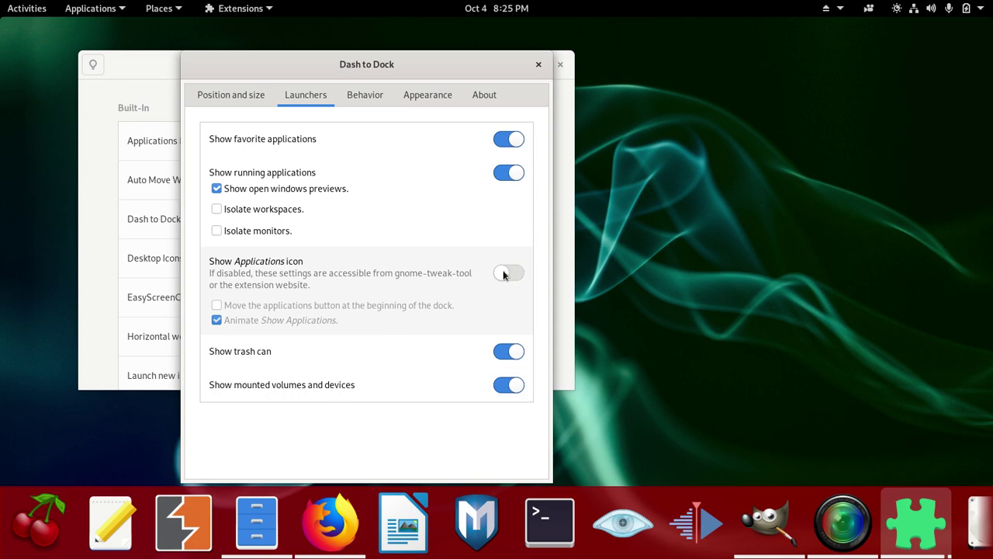
Step: On Position and size, re-enable Panel mode and set the Icon size limit to 48 px
{"action": "left_click", "coordinate": [236, 99]}
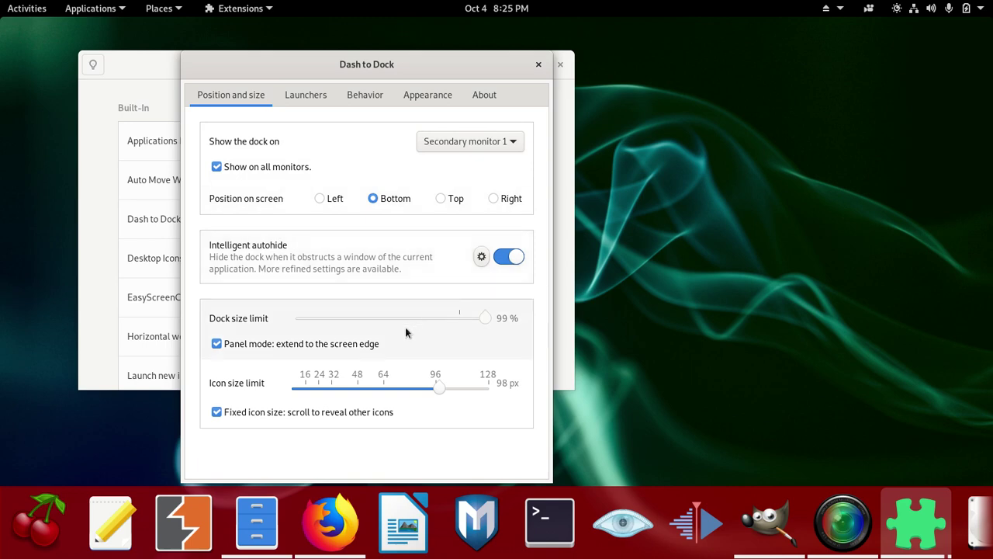
{"action": "left_click", "coordinate": [216, 343]}
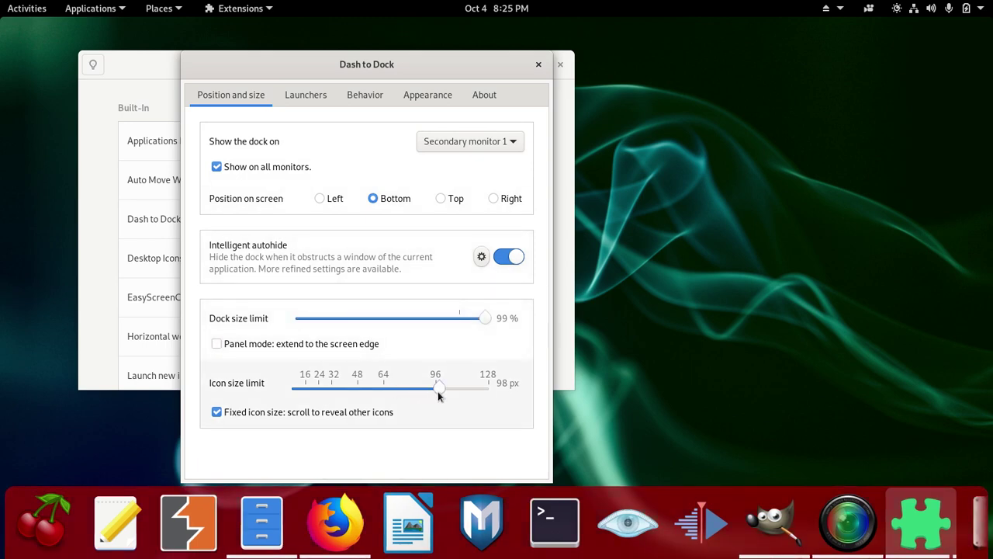
{"action": "left_click_drag", "start_coordinate": [437, 392], "coordinate": [381, 391]}
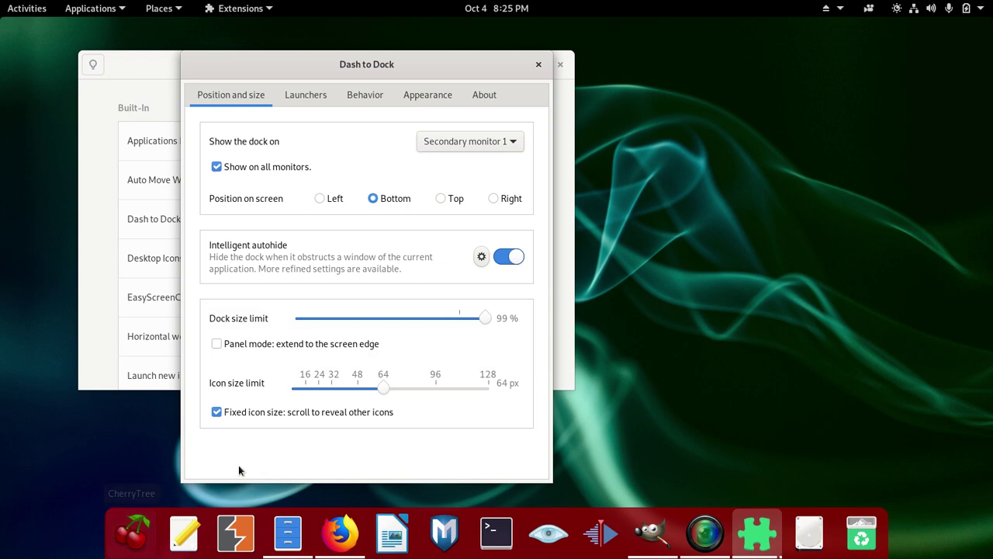
{"action": "left_click_drag", "start_coordinate": [379, 393], "coordinate": [452, 387]}
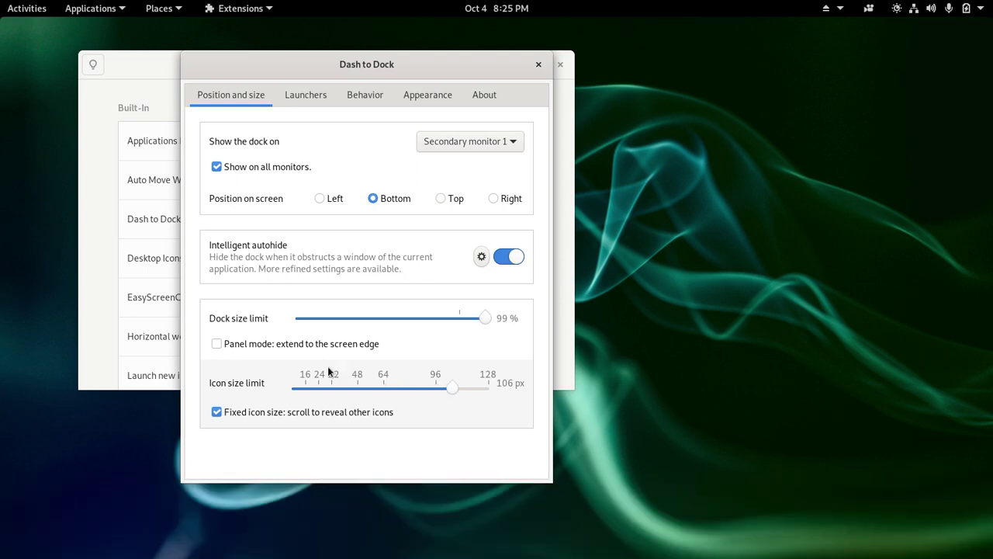
{"action": "left_click", "coordinate": [216, 343]}
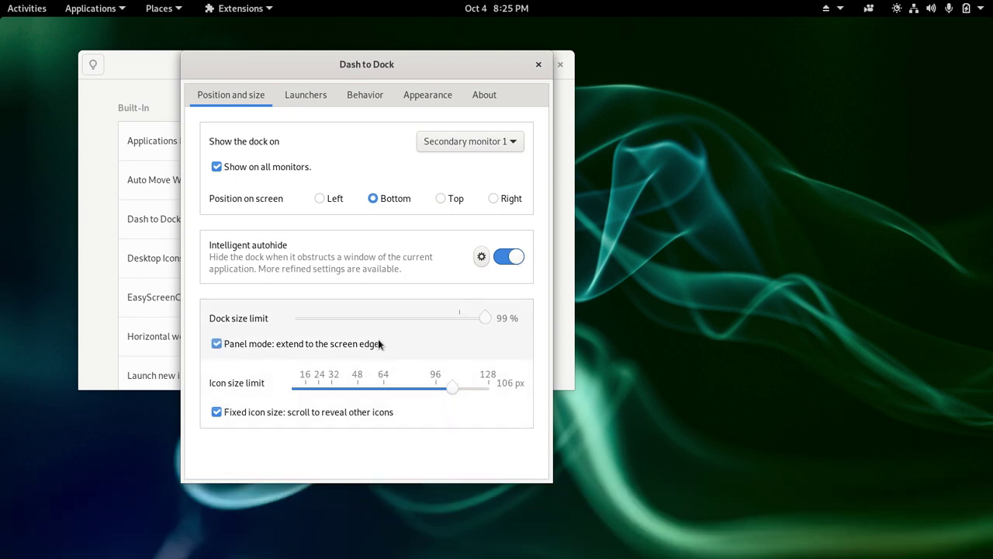
{"action": "left_click_drag", "start_coordinate": [453, 387], "coordinate": [355, 388]}
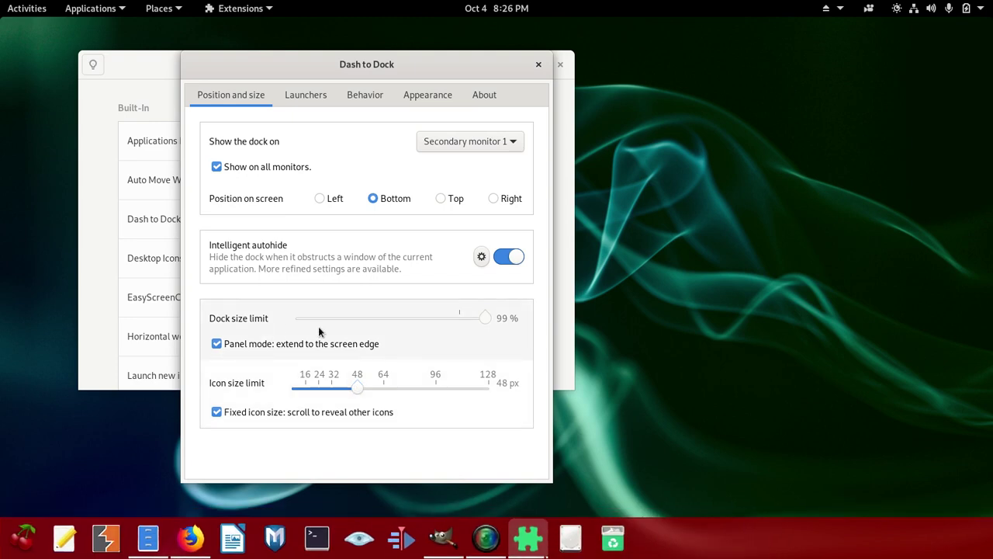
Step: Turn on the Show Applications icon and move the applications button to the dock's beginning
{"action": "left_click", "coordinate": [314, 96]}
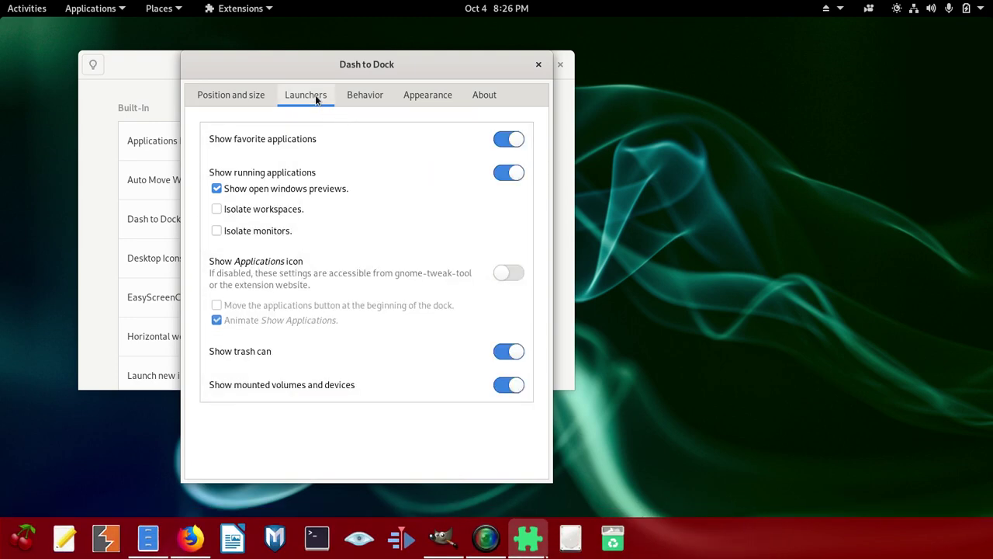
{"action": "left_click", "coordinate": [502, 276]}
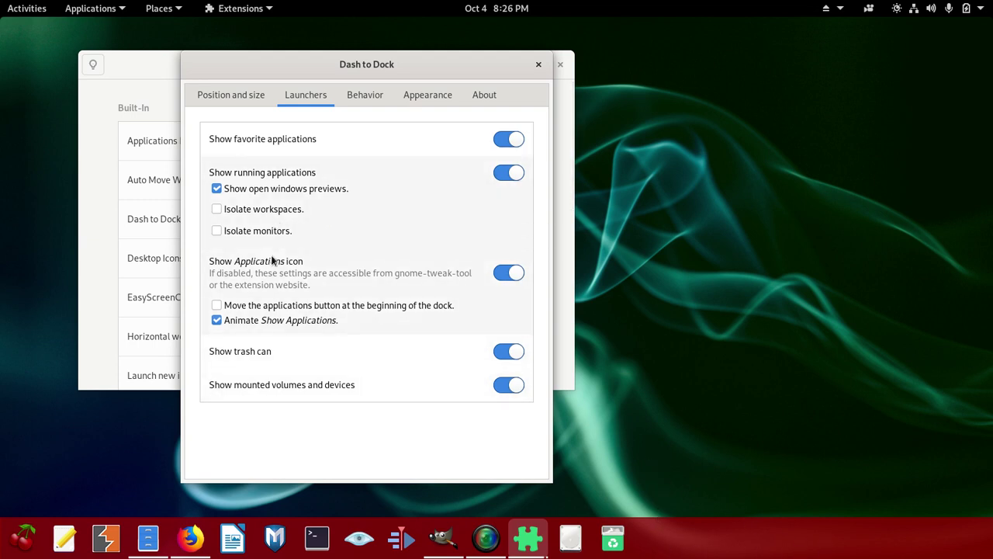
{"action": "left_click", "coordinate": [217, 305]}
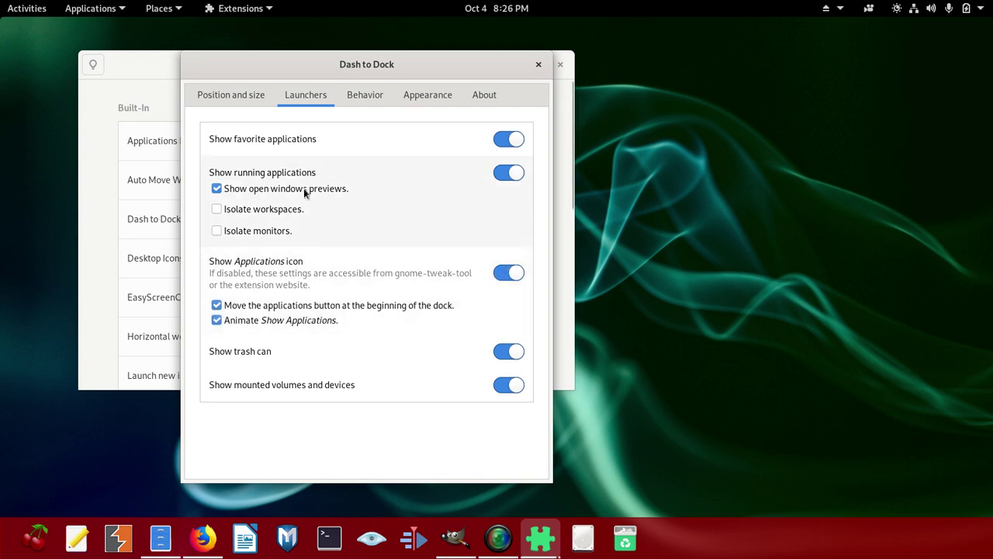
Step: Try the Isolate workspaces/monitors, favorite and running apps toggles, leaving them as before
{"action": "left_click", "coordinate": [273, 215]}
{"action": "left_click", "coordinate": [273, 216]}
{"action": "left_click", "coordinate": [256, 230]}
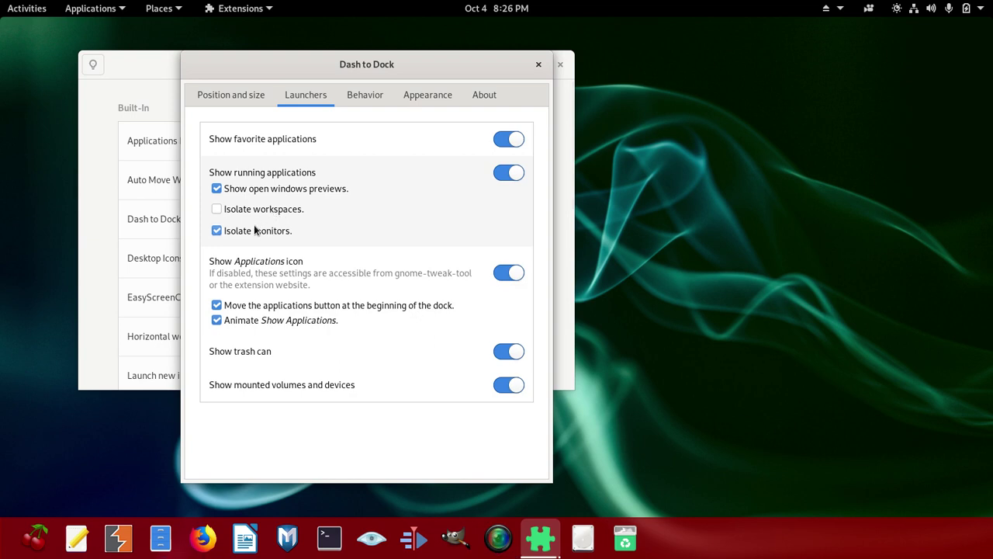
{"action": "left_click", "coordinate": [255, 231]}
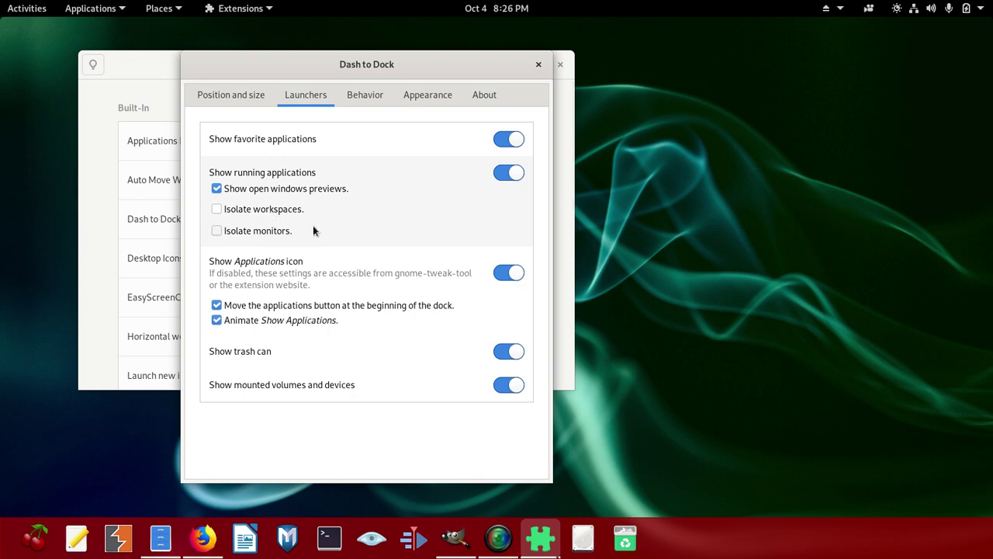
{"action": "left_click", "coordinate": [511, 141]}
{"action": "left_click", "coordinate": [512, 175]}
{"action": "left_click", "coordinate": [512, 175]}
{"action": "left_click", "coordinate": [510, 177]}
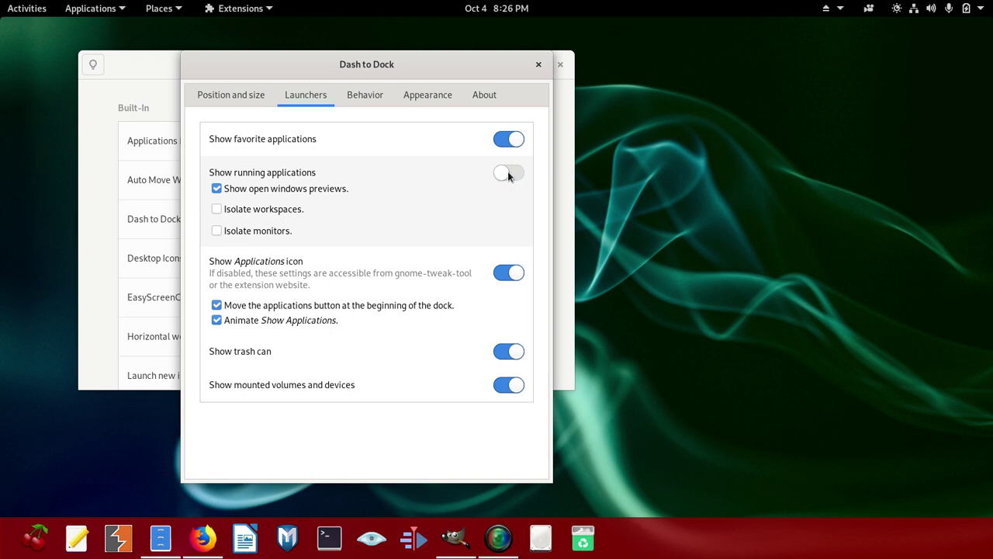
{"action": "left_click", "coordinate": [510, 177]}
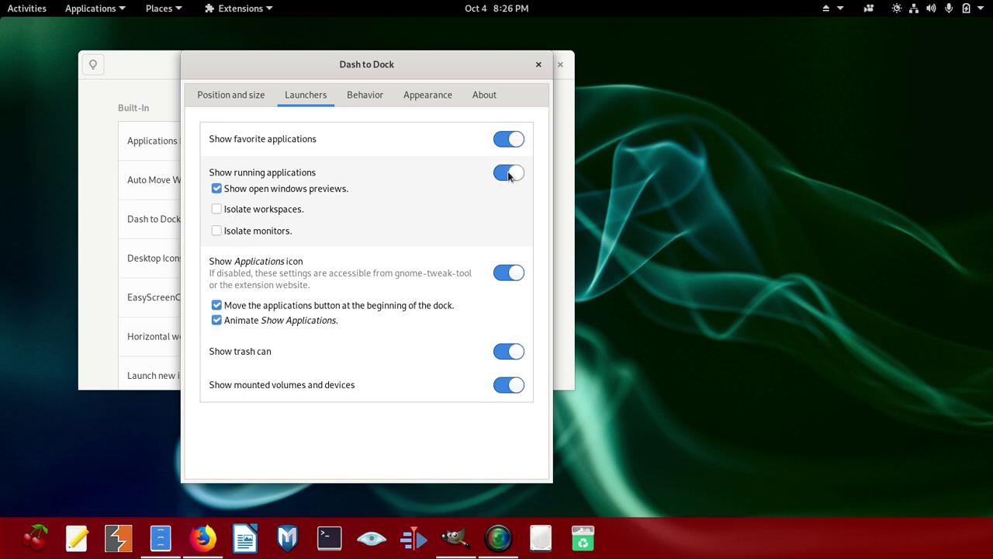
Step: Toggle the Applications icon and trash off and back on, then view the Behavior settings
{"action": "left_click", "coordinate": [509, 279]}
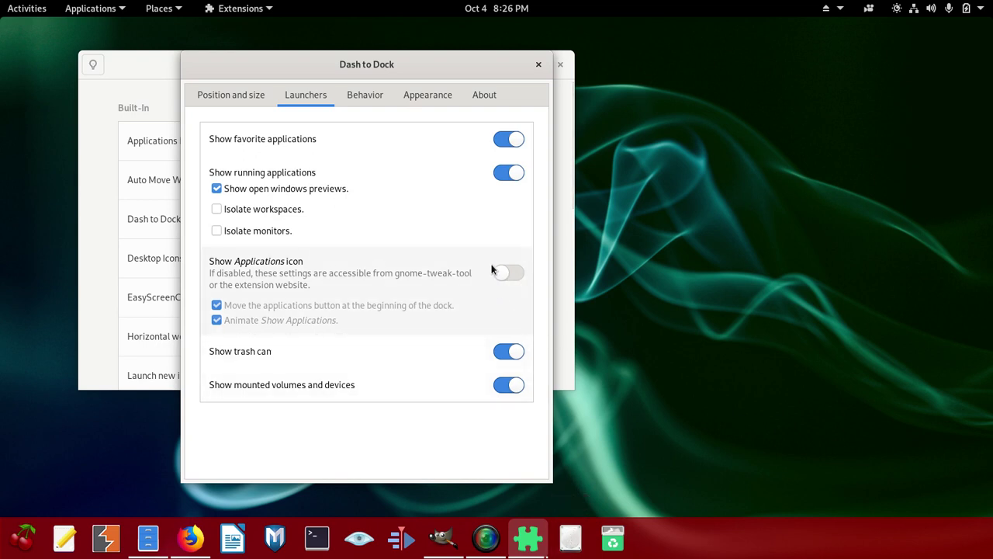
{"action": "left_click", "coordinate": [504, 358]}
{"action": "left_click", "coordinate": [504, 357]}
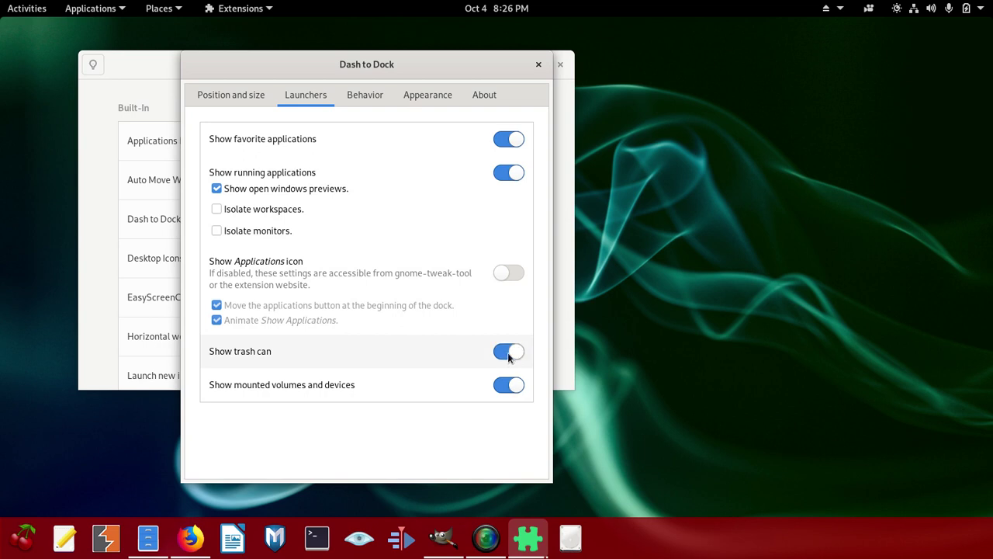
{"action": "left_click", "coordinate": [509, 275]}
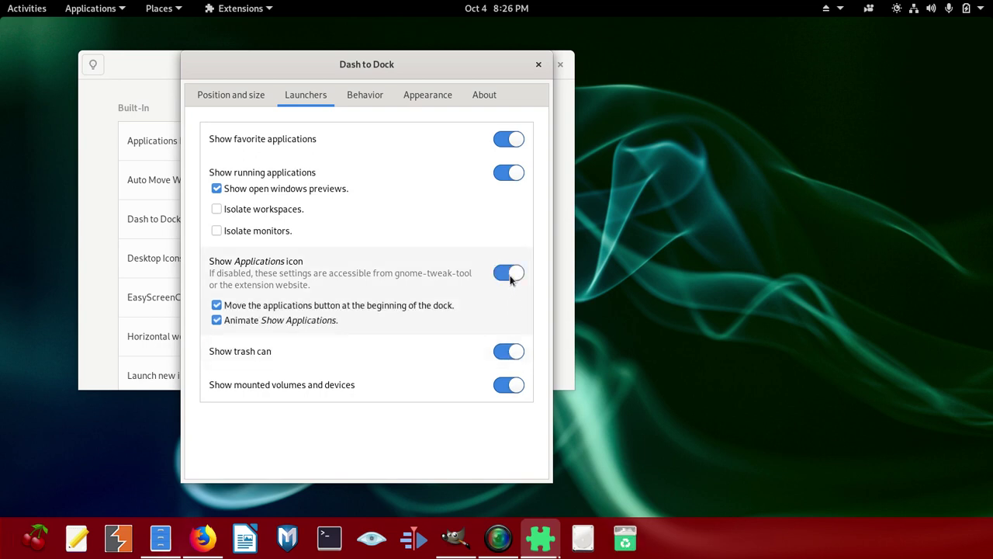
{"action": "left_click", "coordinate": [379, 96]}
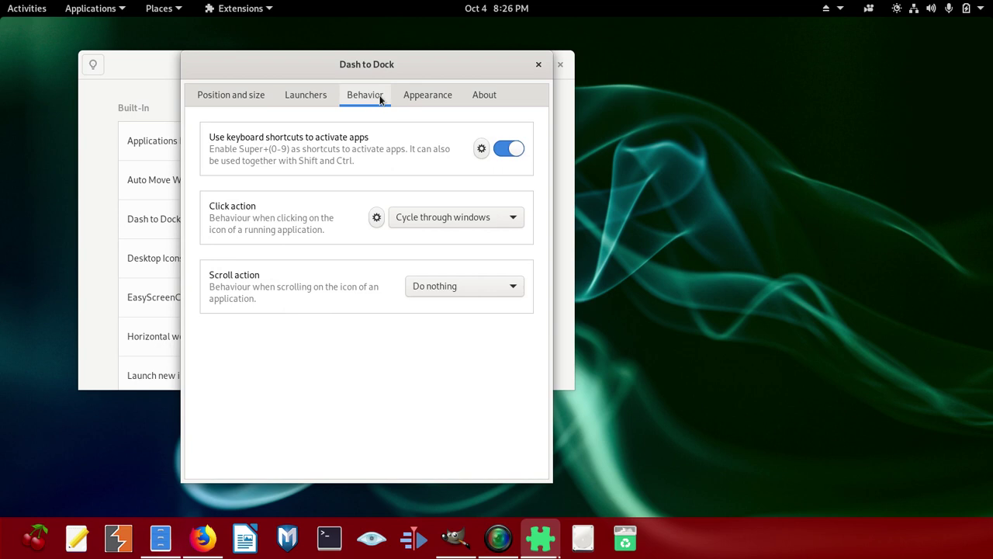
{"action": "left_click", "coordinate": [485, 221]}
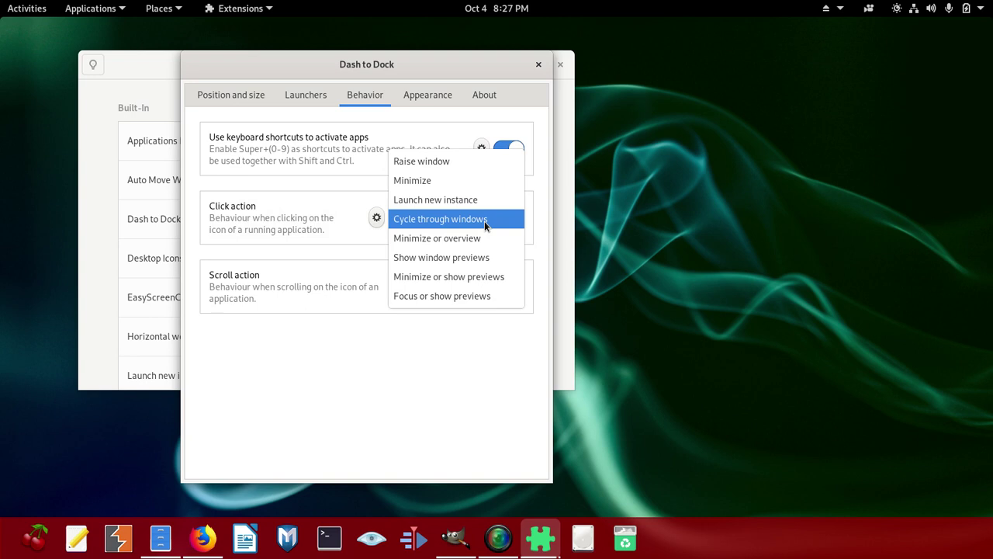
{"action": "left_click", "coordinate": [344, 198]}
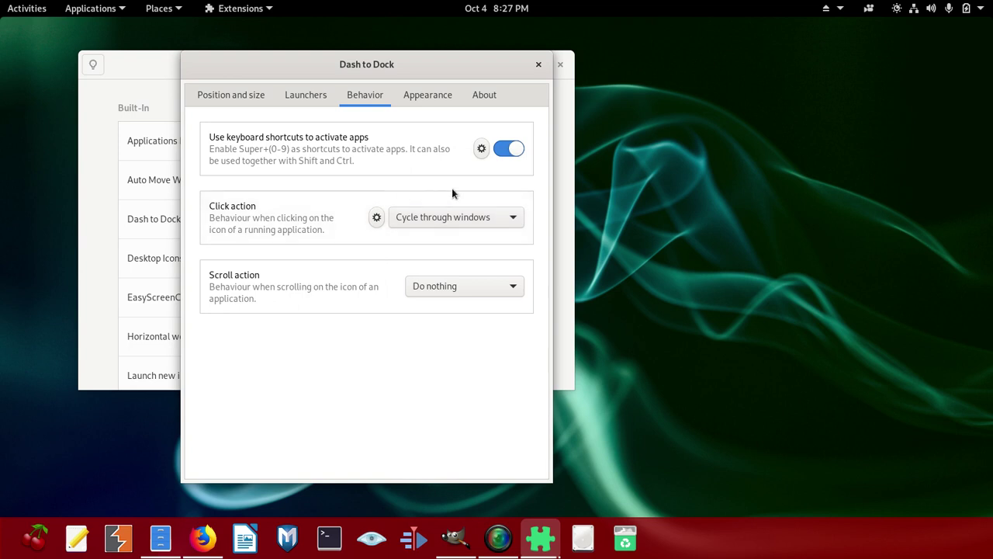
{"action": "left_click", "coordinate": [512, 153]}
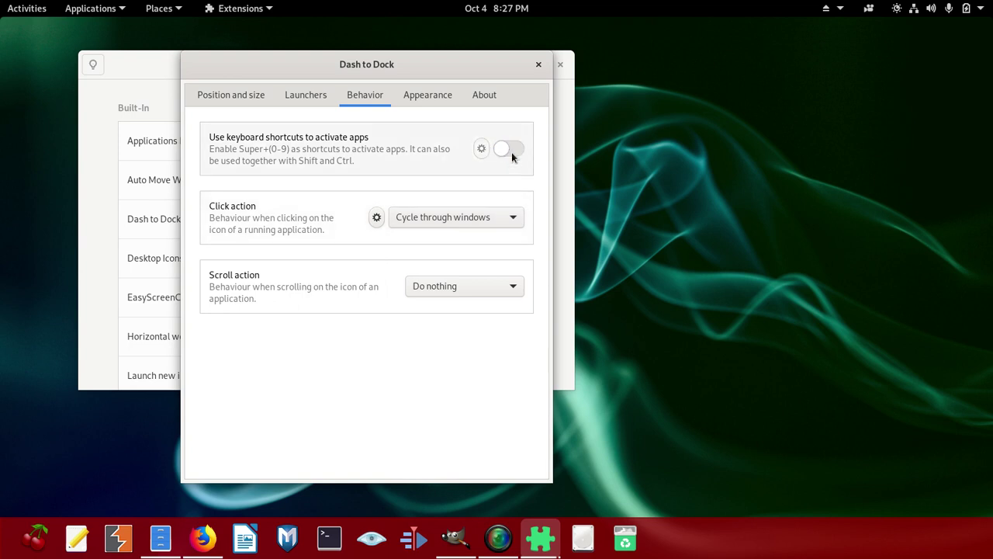
Step: Re-enable keyboard shortcuts for dock apps and set the dash colour to red on Appearance
{"action": "left_click", "coordinate": [512, 155]}
{"action": "left_click", "coordinate": [422, 101]}
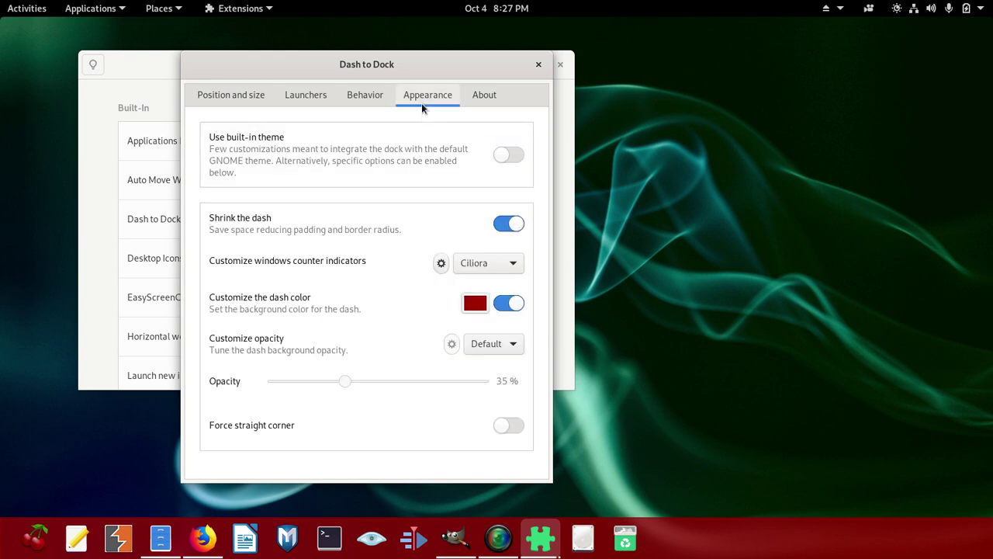
{"action": "left_click", "coordinate": [475, 304]}
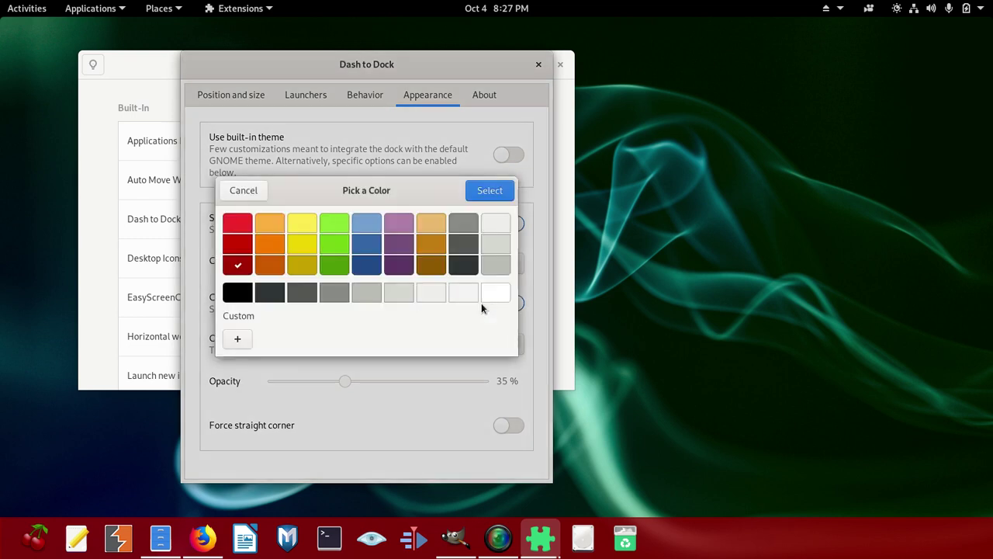
{"action": "left_click", "coordinate": [236, 247]}
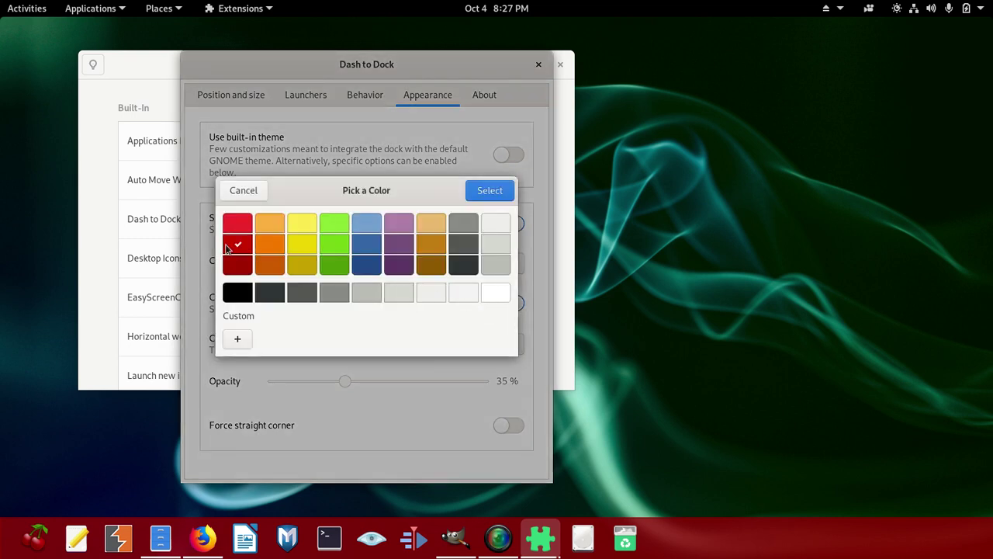
{"action": "left_click", "coordinate": [494, 195]}
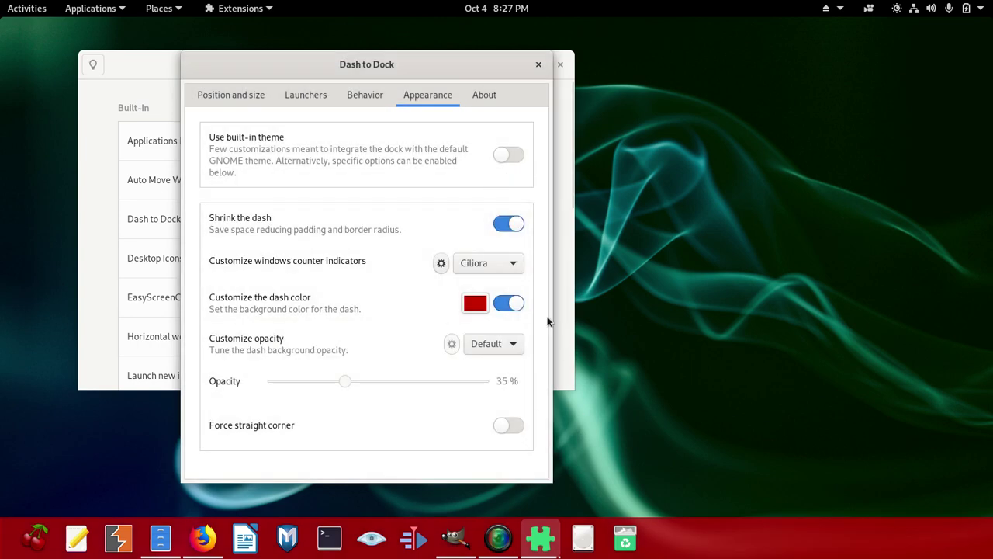
Step: Try green and then black as the dash background colour
{"action": "left_click", "coordinate": [475, 303]}
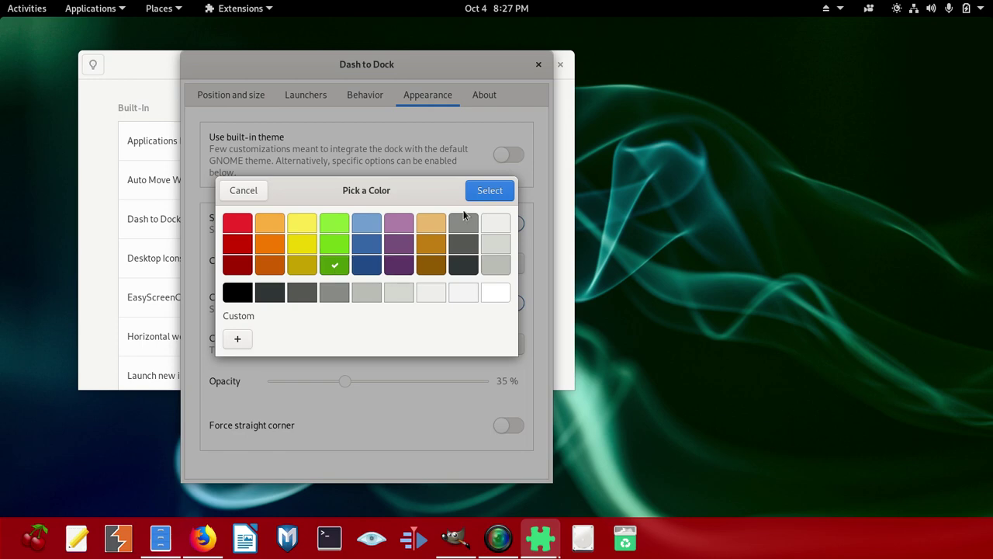
{"action": "left_click", "coordinate": [475, 192]}
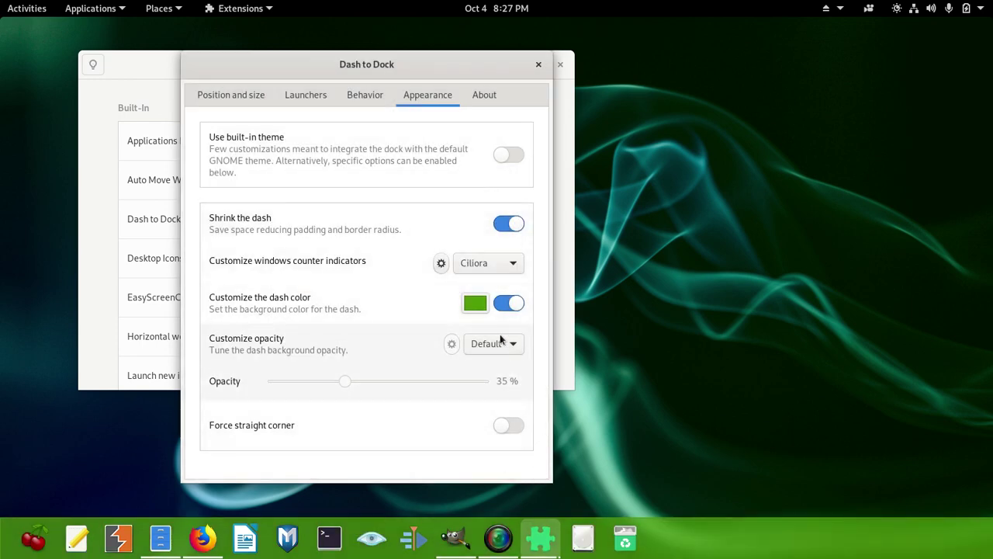
{"action": "left_click", "coordinate": [470, 302]}
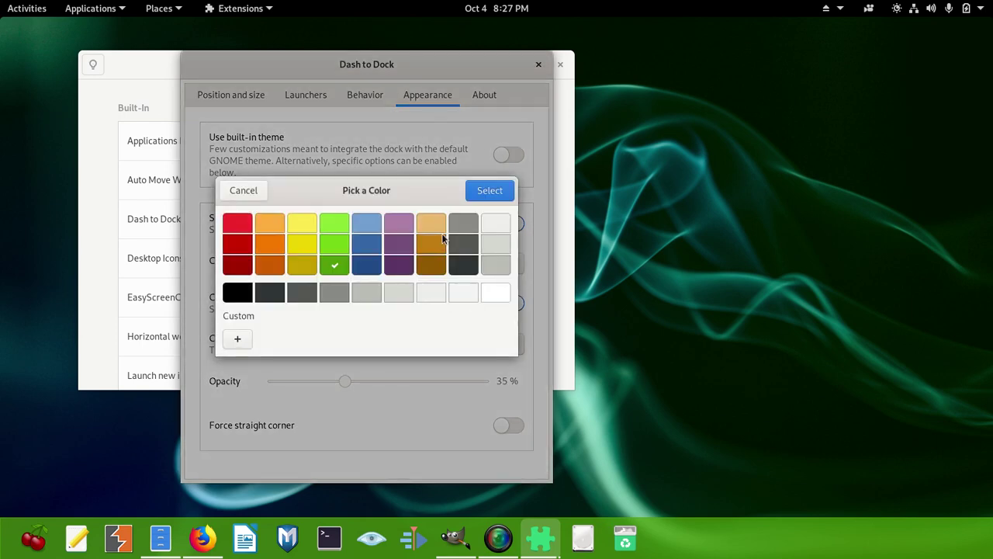
{"action": "left_click", "coordinate": [237, 292]}
{"action": "left_click", "coordinate": [472, 196]}
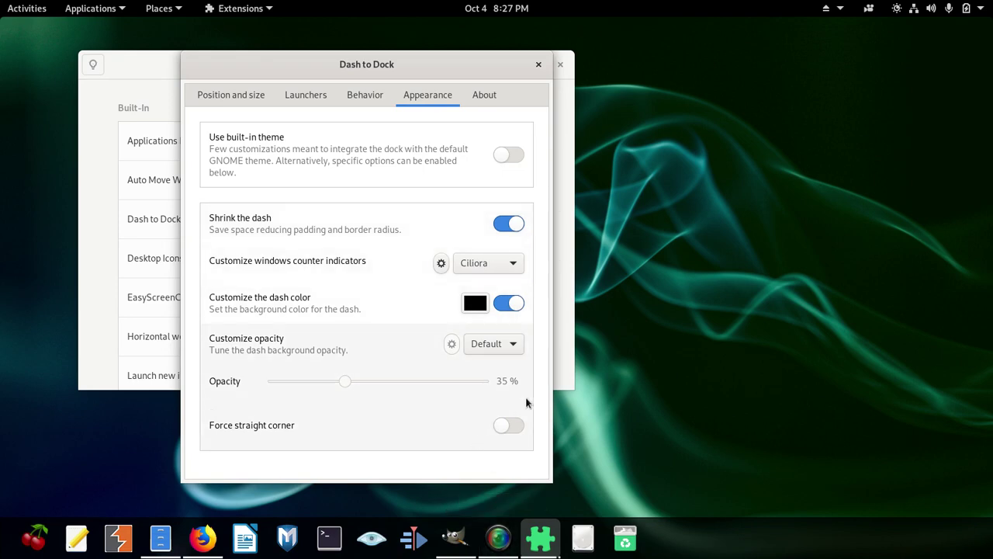
Step: Apply dark red as the dash colour and toggle Use built-in theme on and back off
{"action": "left_click", "coordinate": [475, 302]}
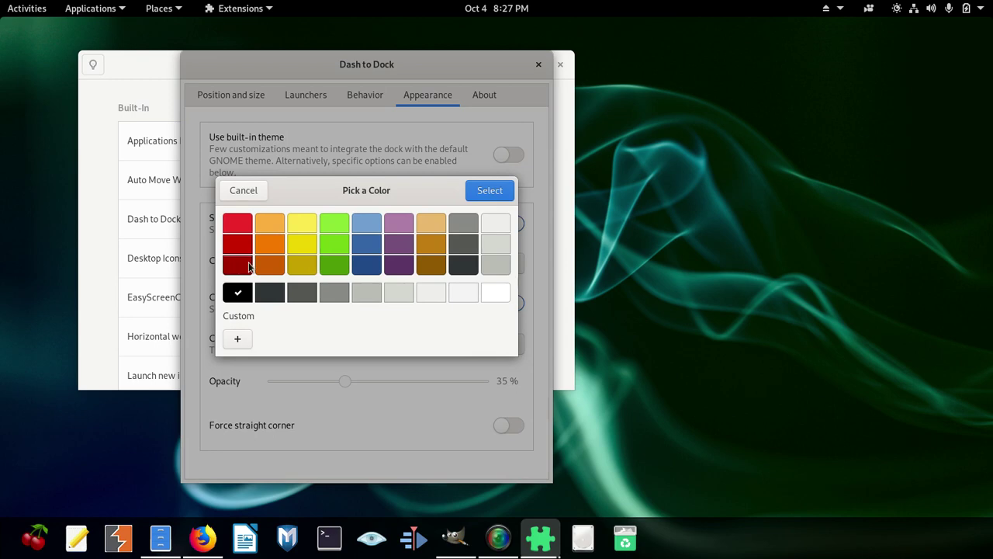
{"action": "left_click", "coordinate": [486, 193]}
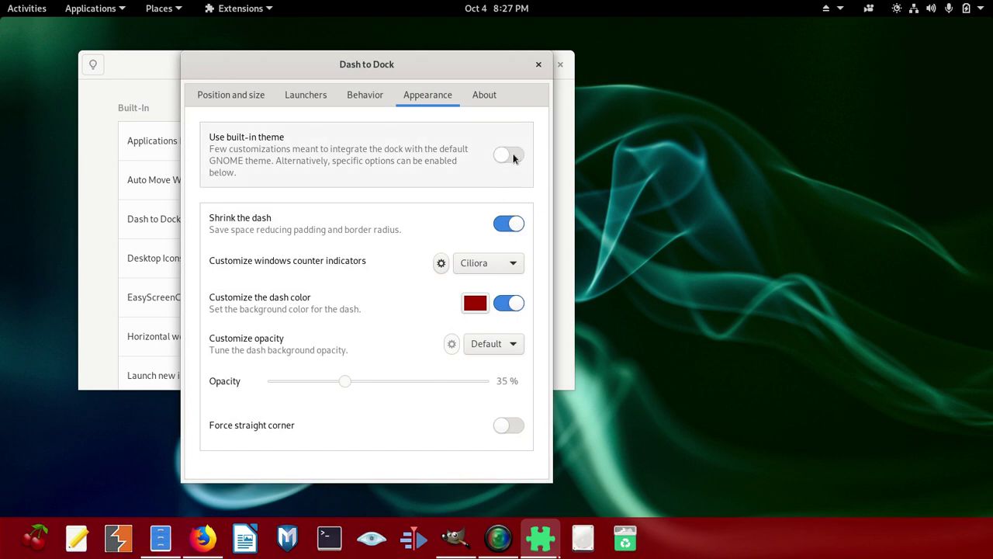
{"action": "left_click", "coordinate": [507, 156]}
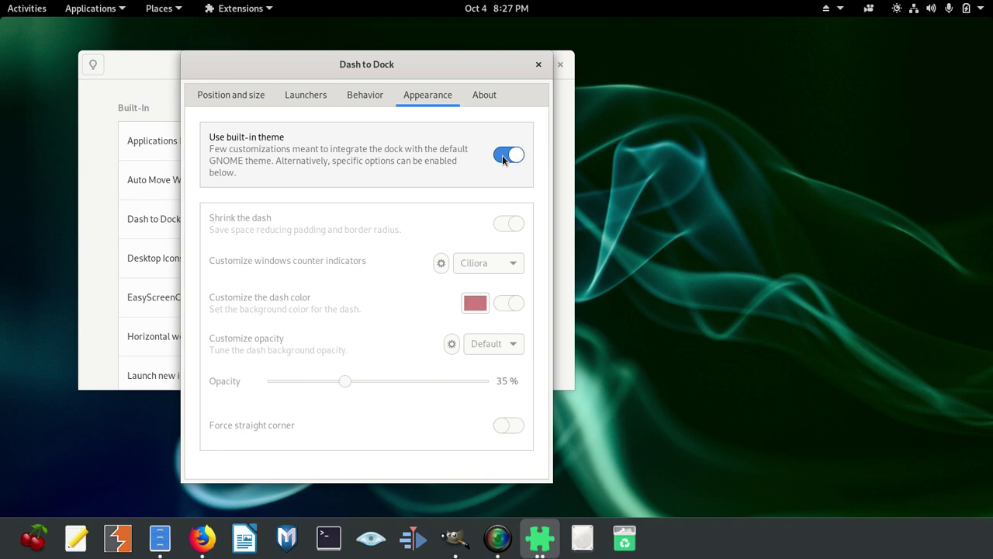
{"action": "left_click", "coordinate": [503, 157]}
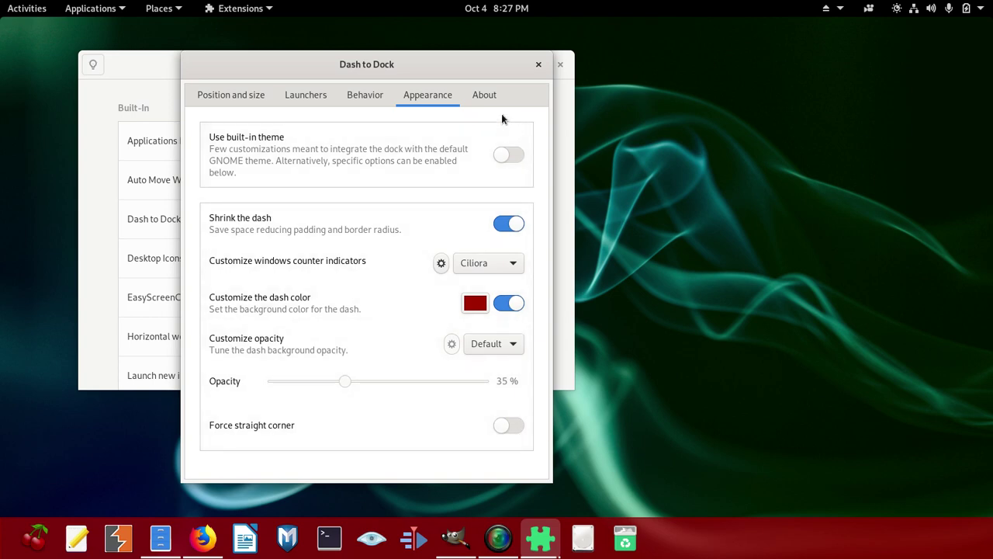
Step: Check Dash to Dock's About page, then close its settings and the Extensions window
{"action": "left_click", "coordinate": [484, 96]}
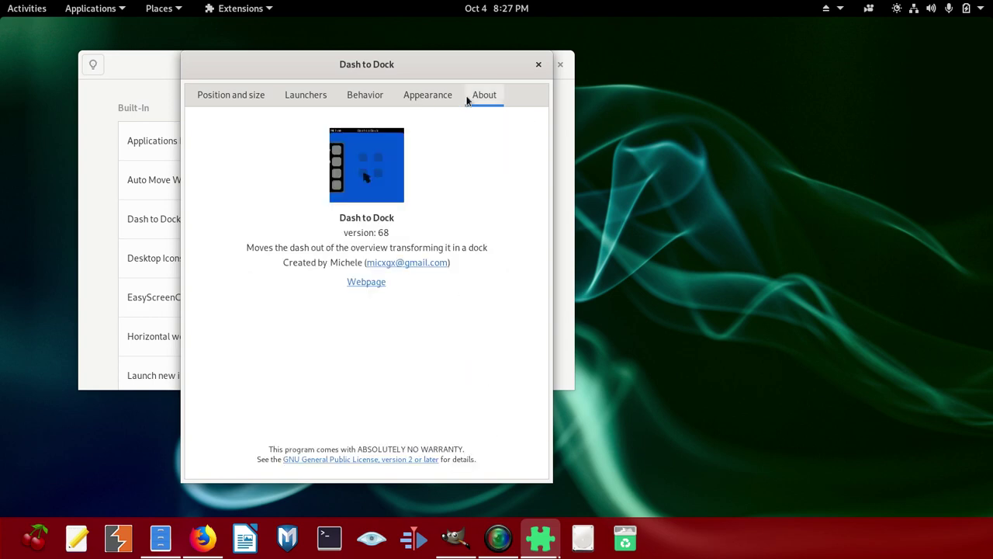
{"action": "left_click", "coordinate": [539, 64]}
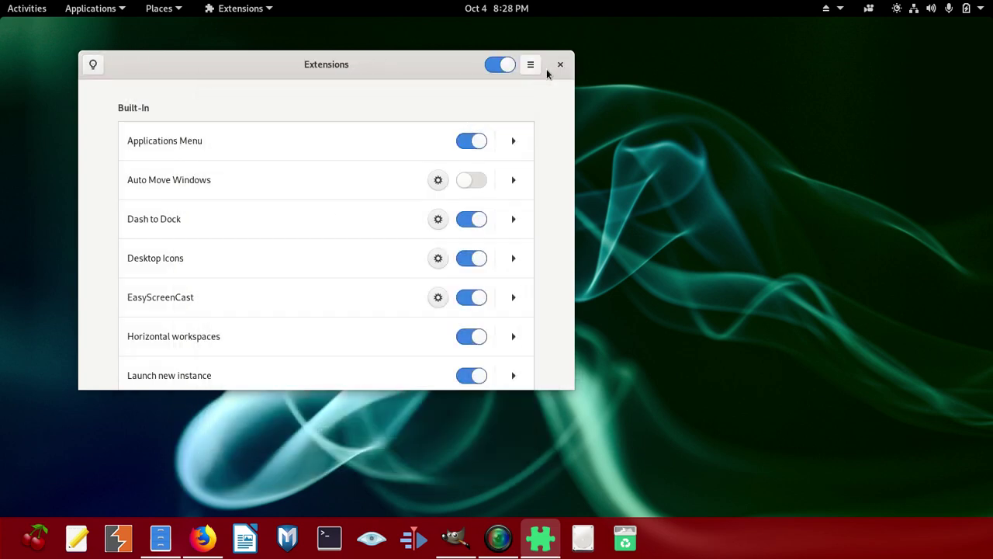
{"action": "left_click", "coordinate": [561, 65]}
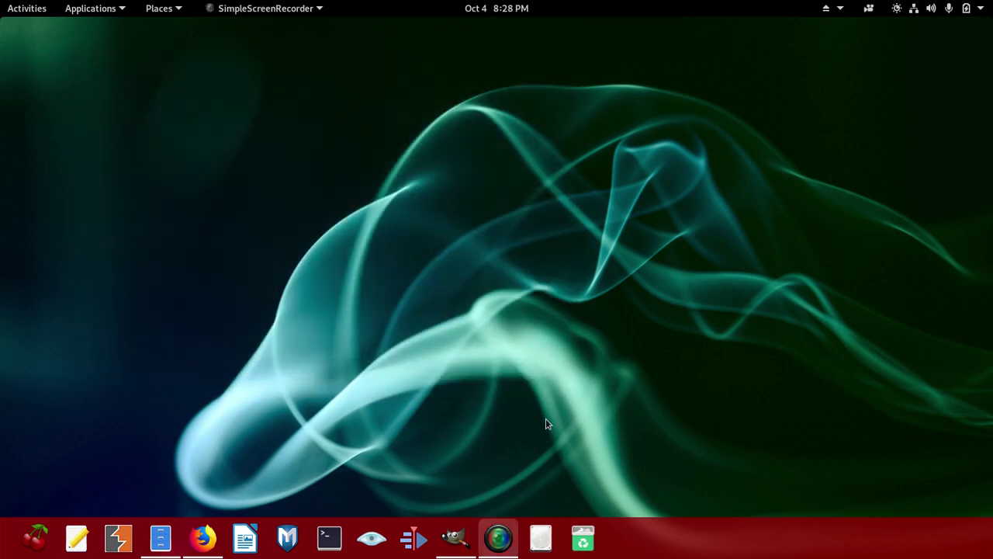